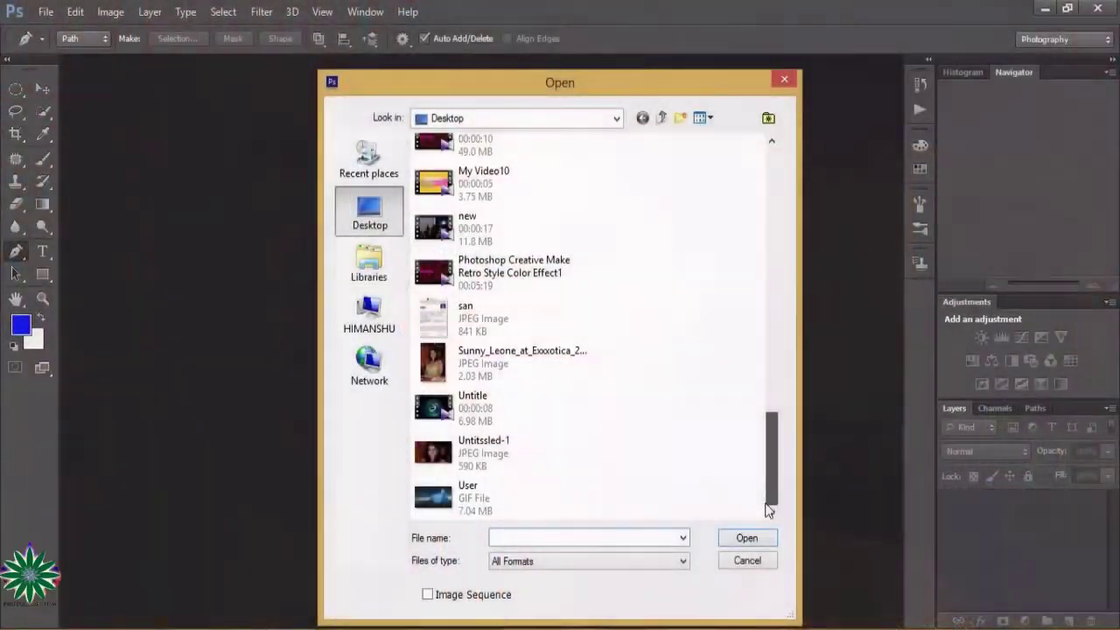
- Open Untitssled-1.jpg from the Desktop as a new document
double_click(539, 455)
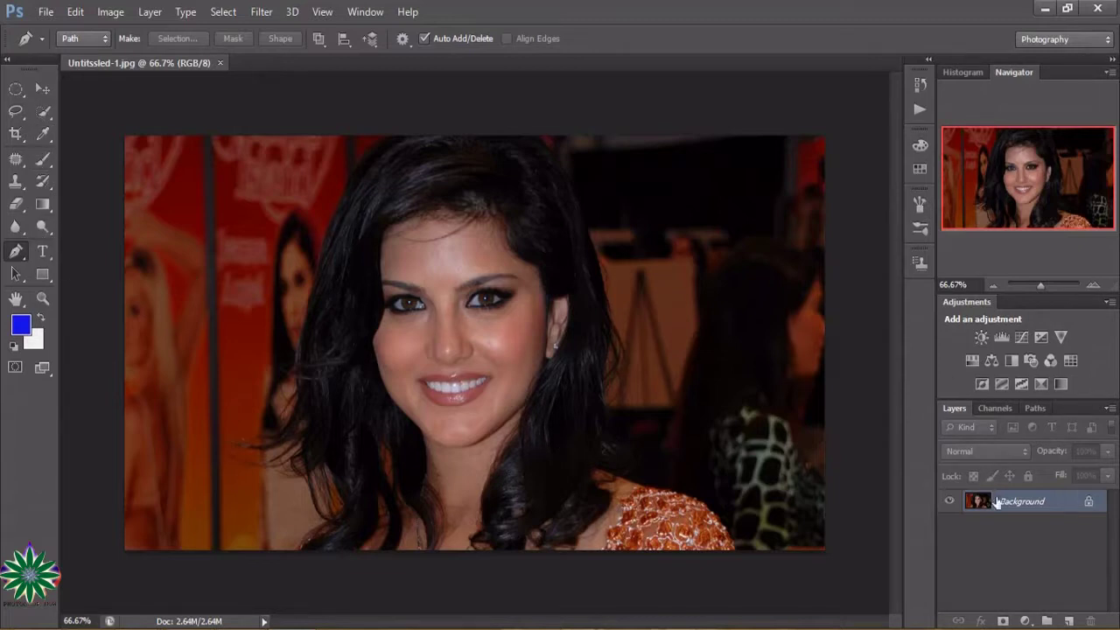
- Duplicate the Background layer into Background copy and zoom in close on the left eye
drag(1048, 504, 1071, 624)
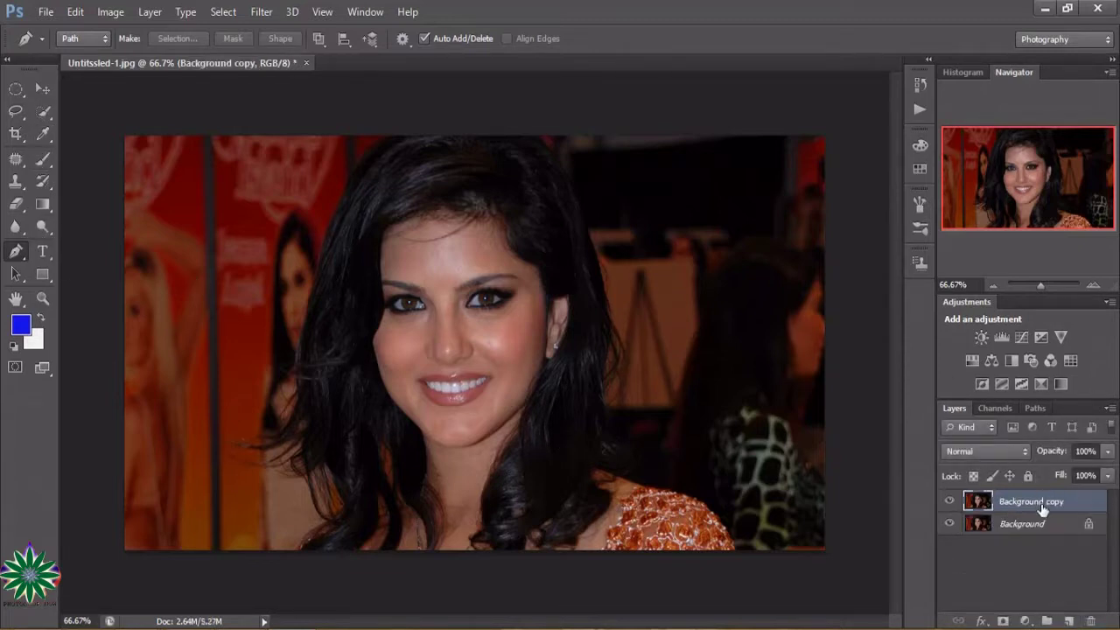
click(42, 299)
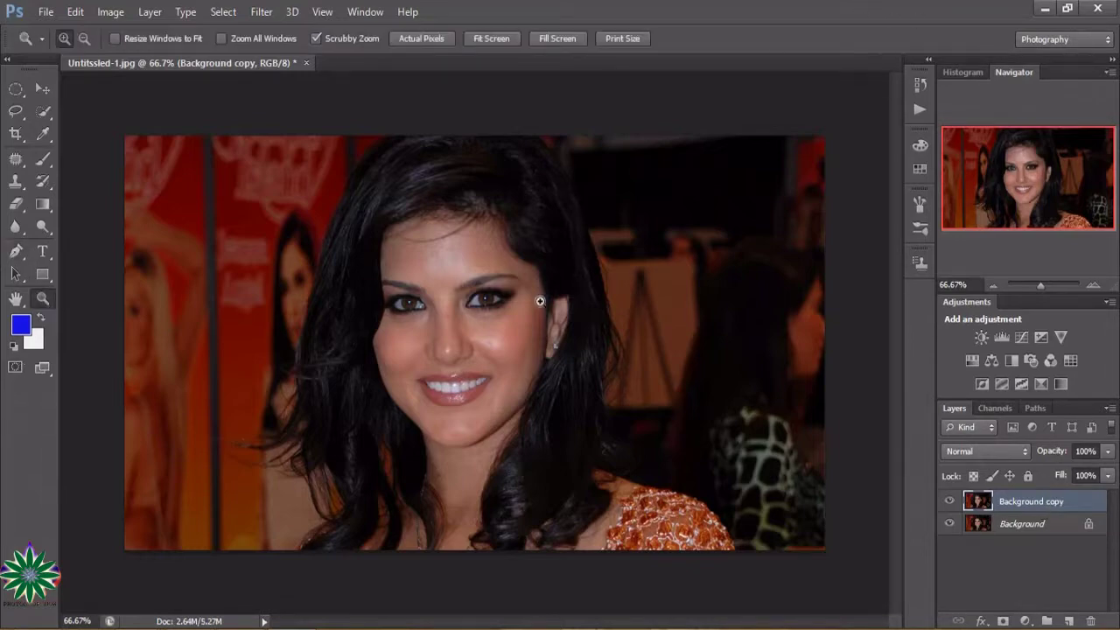
mouse_move(541, 301)
mouse_down()
mouse_move(434, 354)
mouse_move(493, 448)
mouse_move(585, 538)
mouse_up()
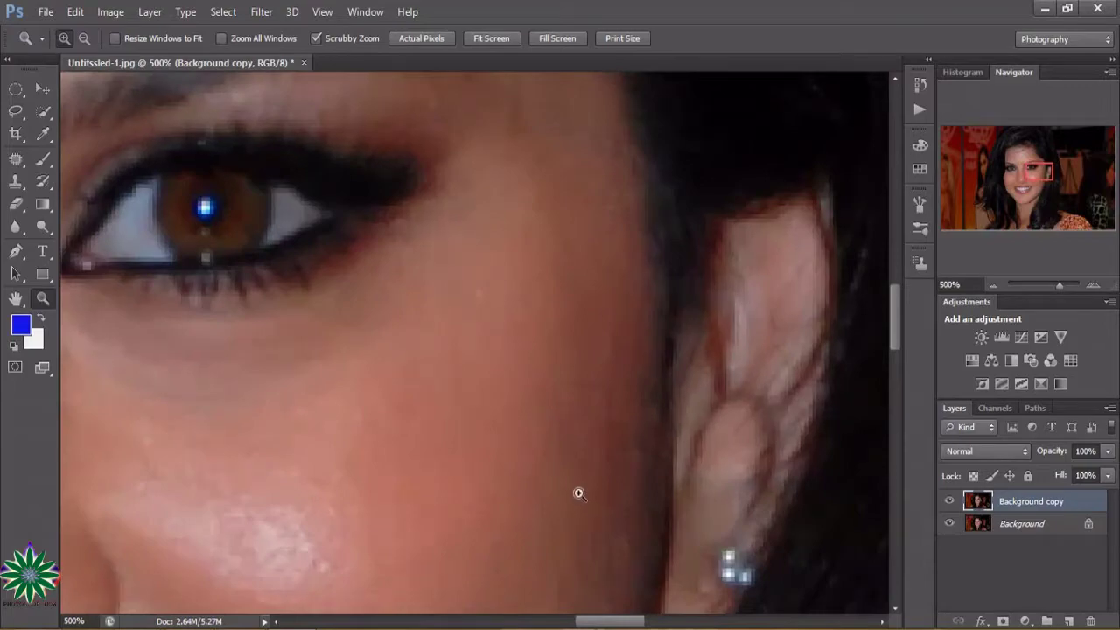
mouse_move(577, 490)
mouse_down()
mouse_move(656, 607)
mouse_move(544, 624)
mouse_up()
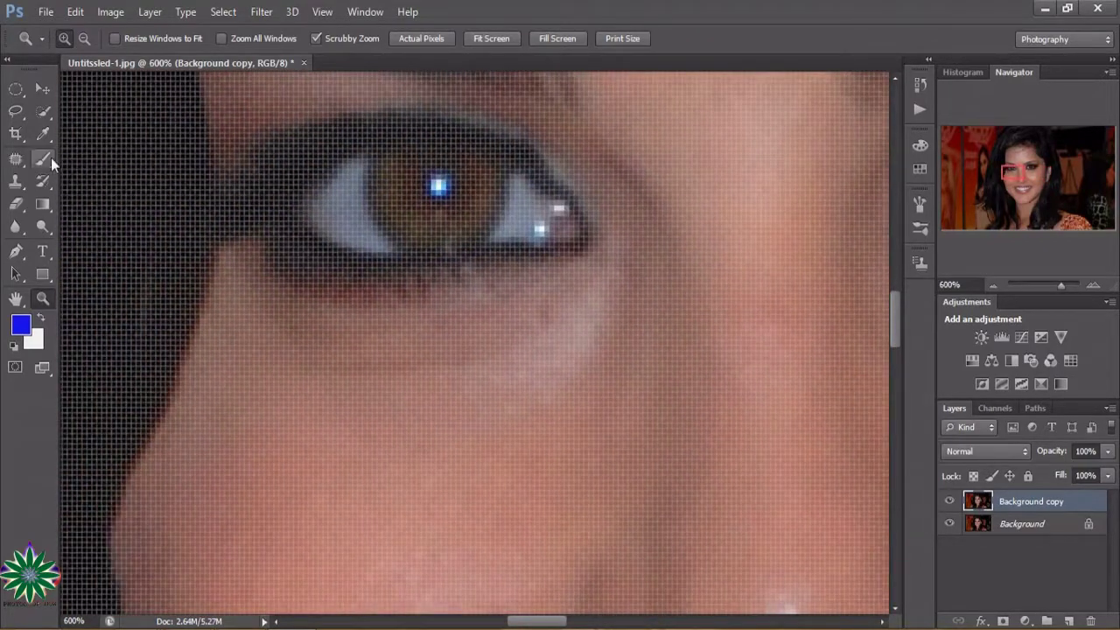
- Start a Pen path at the left iris edge, tracing down its lower and right sides
click(16, 252)
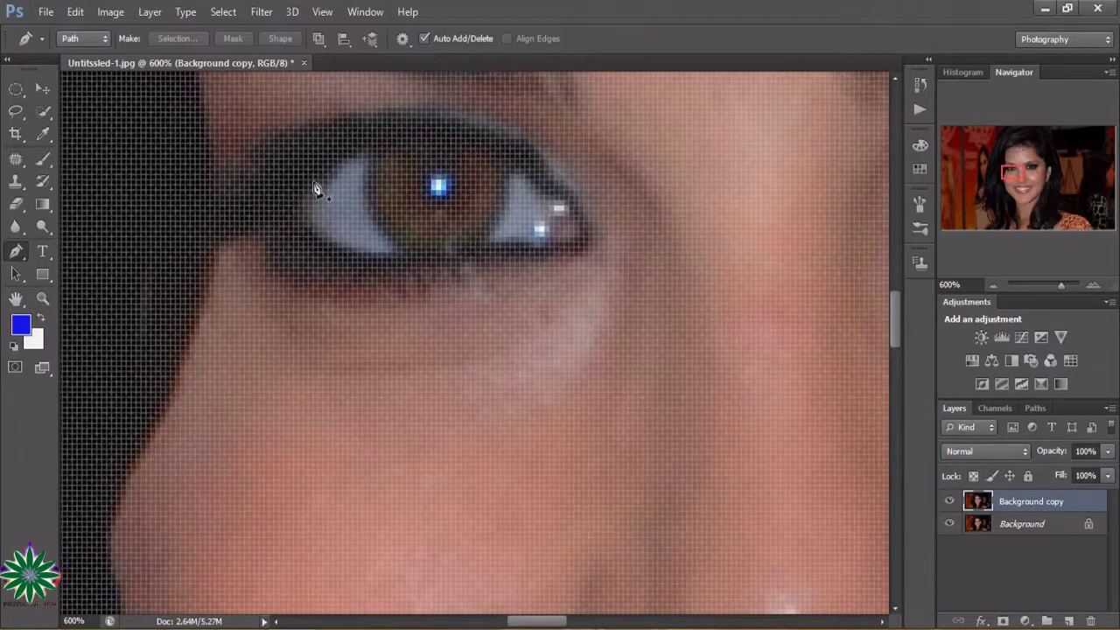
click(368, 164)
click(367, 190)
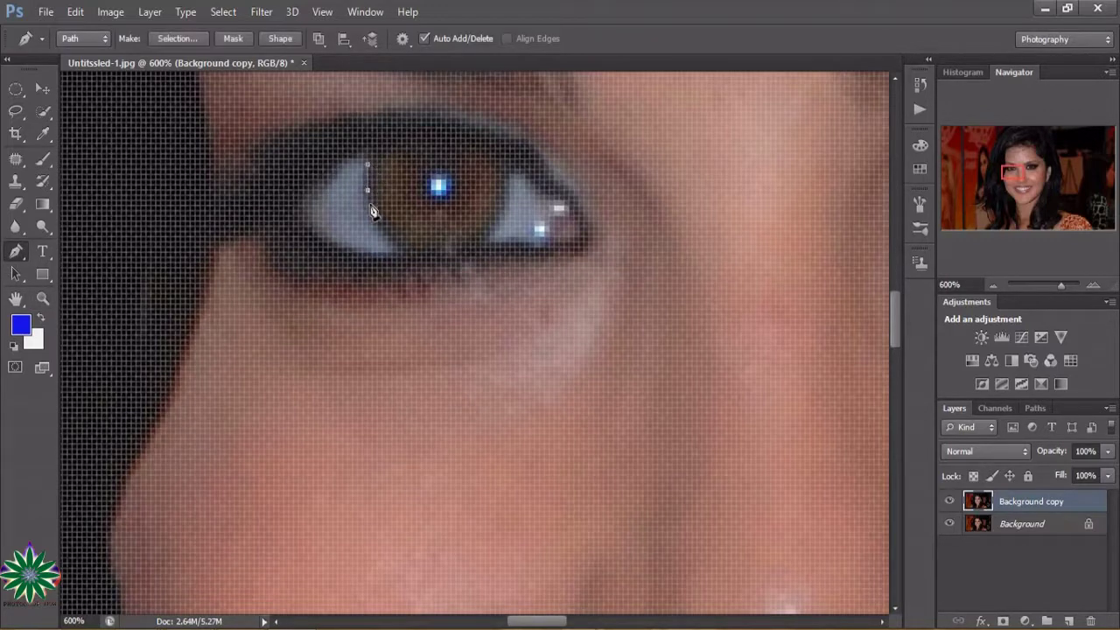
click(382, 226)
click(396, 247)
click(417, 253)
click(466, 246)
click(481, 236)
click(496, 222)
click(505, 169)
click(475, 143)
- Undo the misplaced anchor and trace the upper iris edge, closing the path on the start point
key(ctrl+z)
click(495, 154)
click(471, 139)
click(446, 133)
click(427, 133)
click(411, 133)
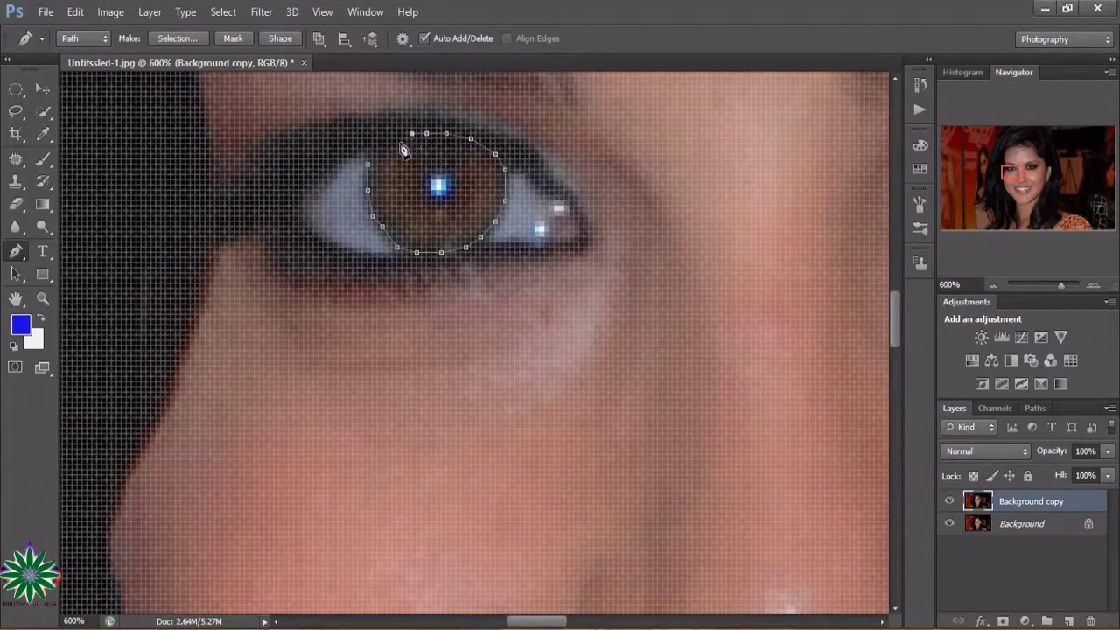
click(387, 143)
click(369, 166)
- Trace a closed curved path around the second iris and load the paths as a selection
drag(531, 621, 576, 621)
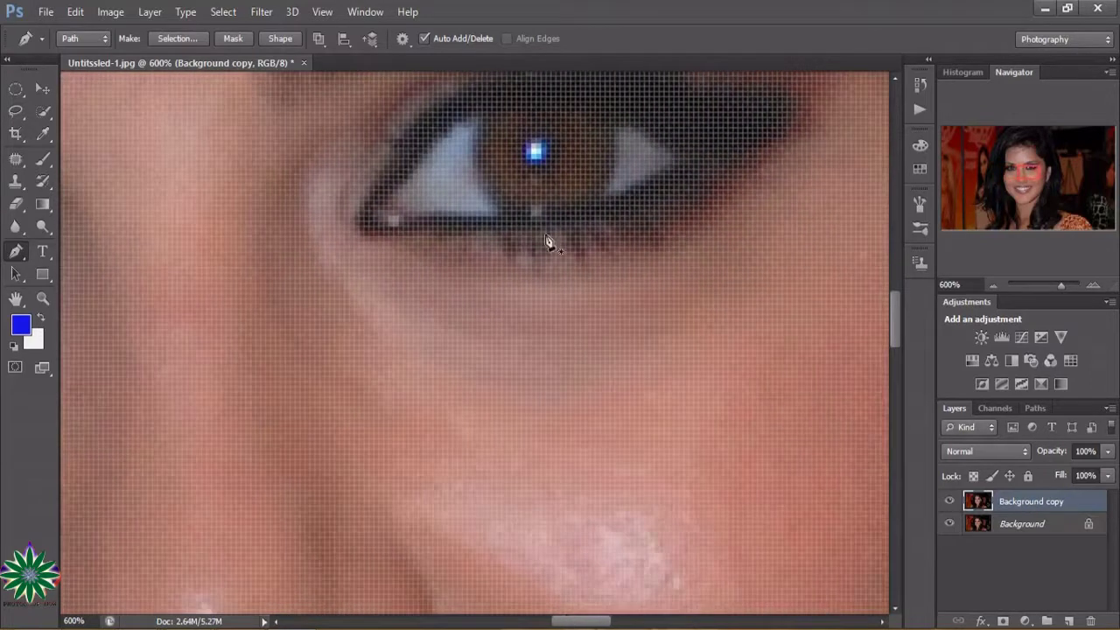
click(481, 129)
drag(476, 154, 483, 179)
mouse_move(522, 207)
mouse_down()
mouse_move(580, 200)
mouse_move(613, 155)
mouse_move(611, 137)
mouse_move(556, 96)
mouse_move(503, 116)
mouse_up()
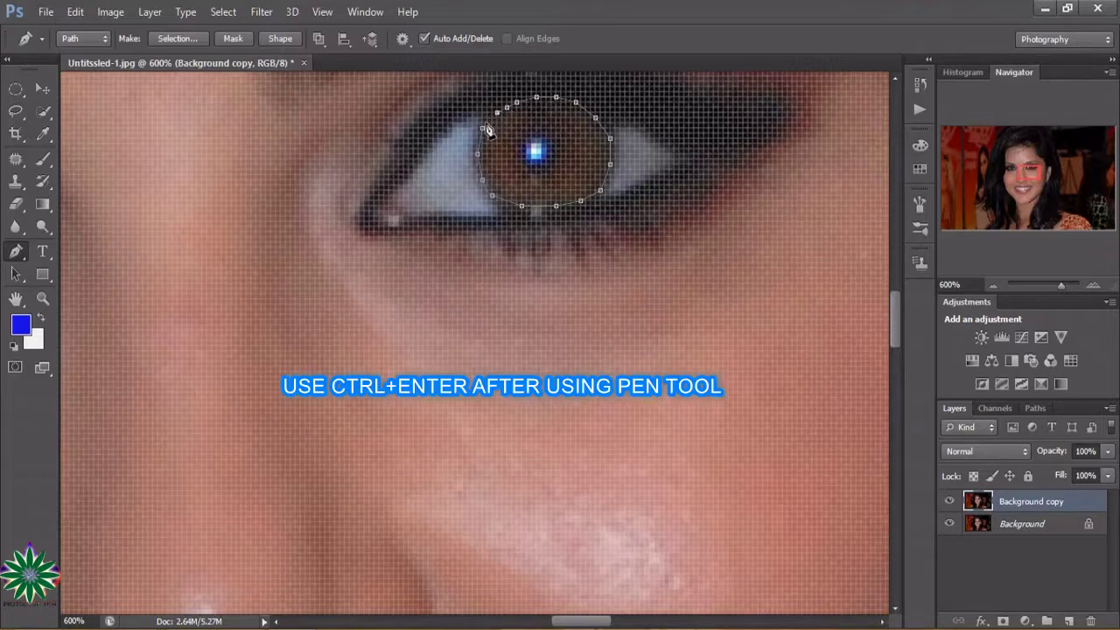
click(482, 129)
key(ctrl+Return)
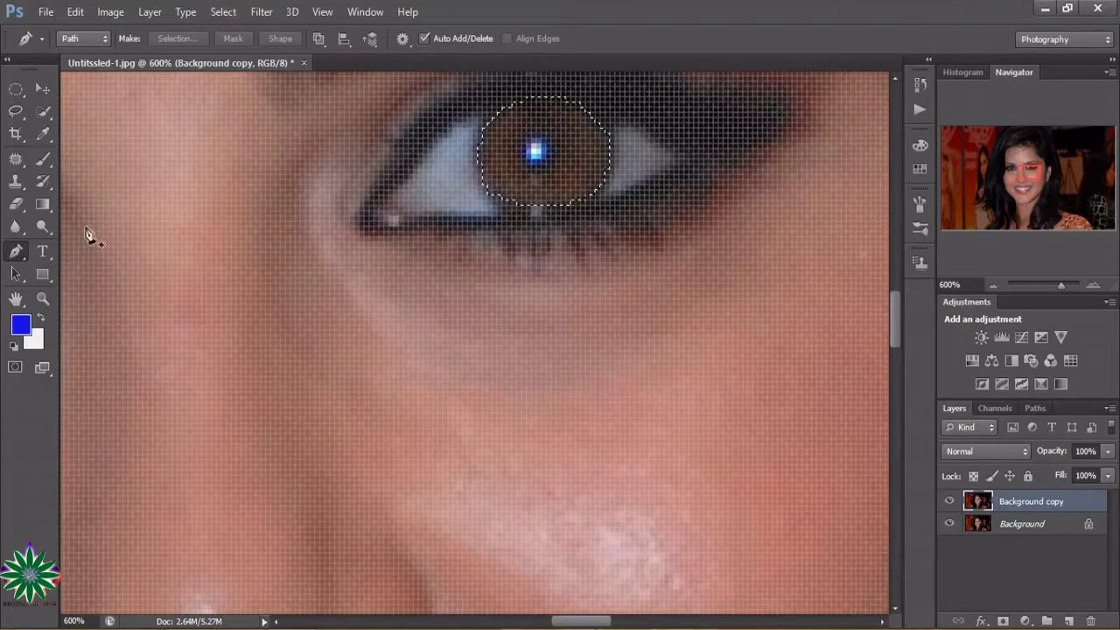
- Zoom out to show both eyes and feather the iris selection by 2 pixels
click(41, 300)
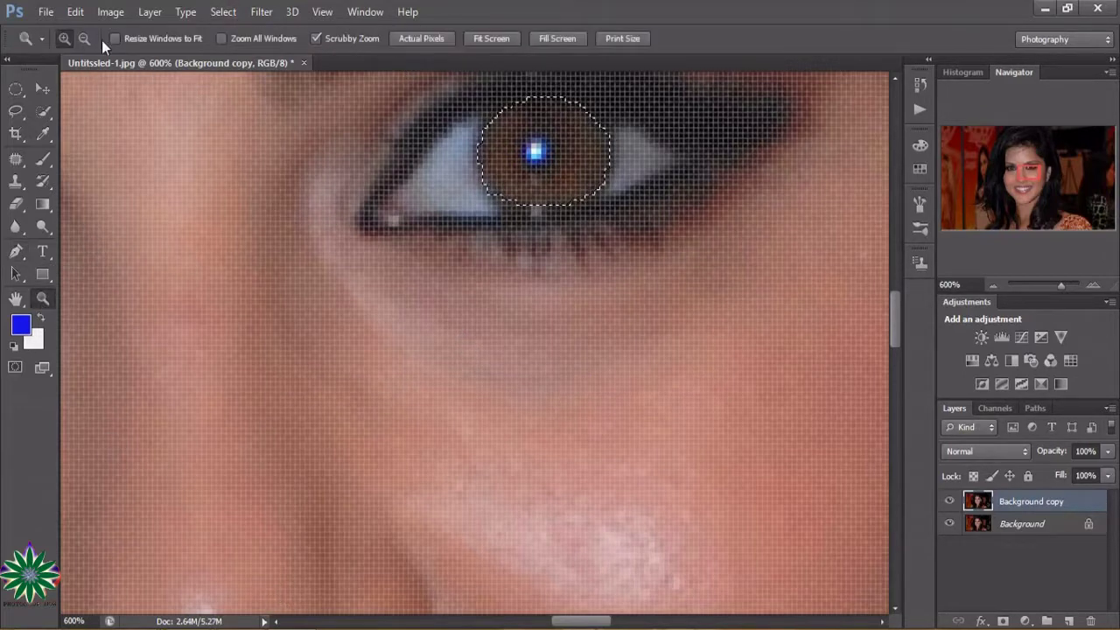
click(85, 39)
click(217, 173)
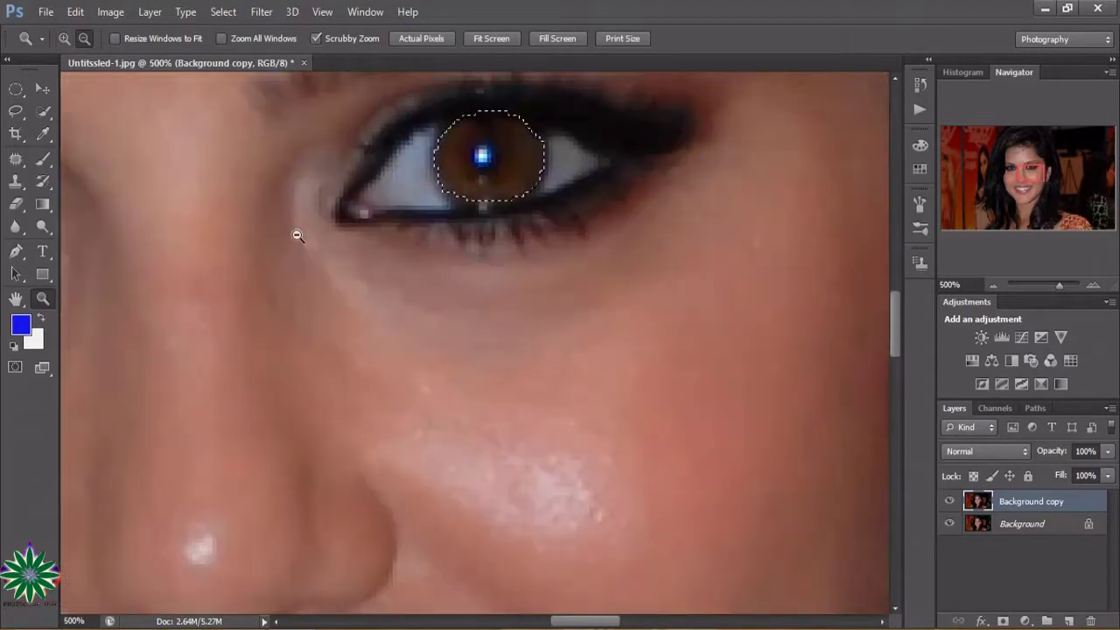
click(298, 236)
drag(609, 623, 576, 623)
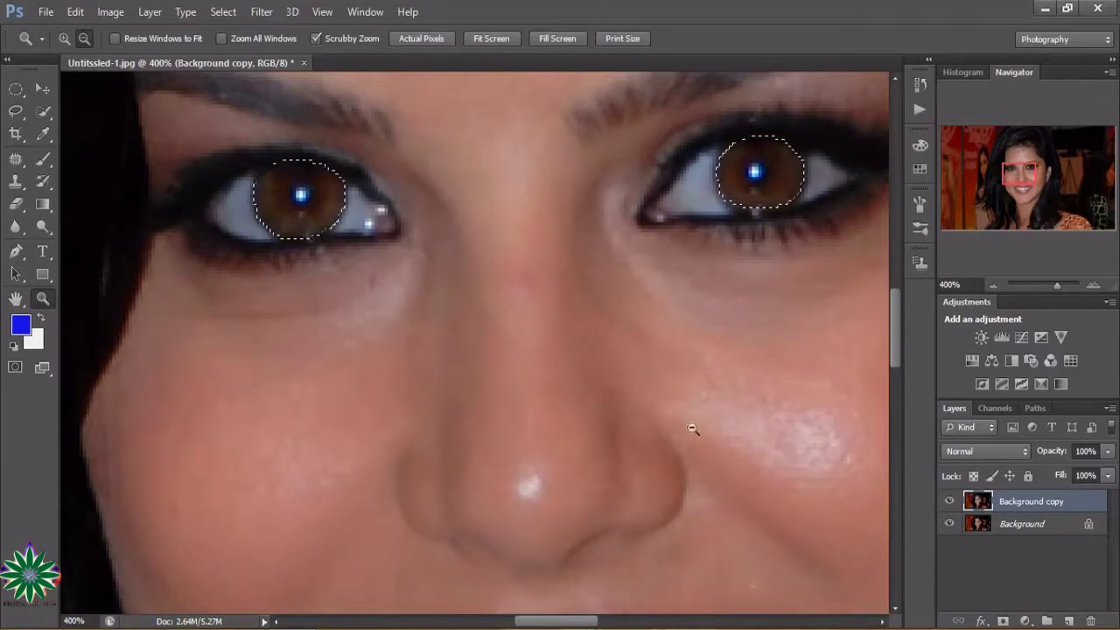
click(231, 17)
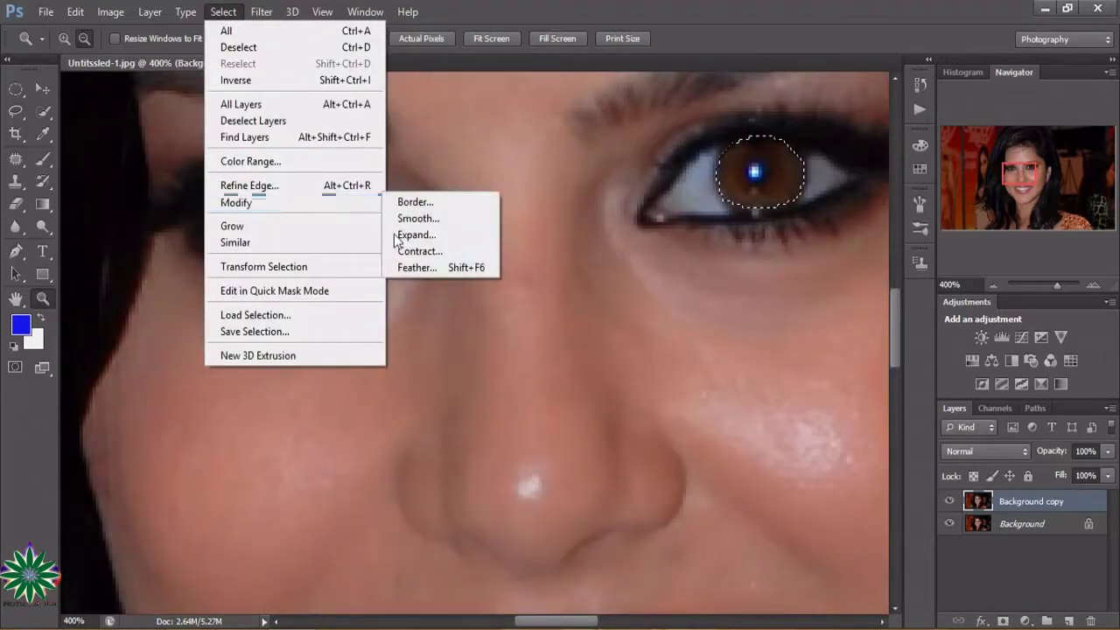
click(422, 267)
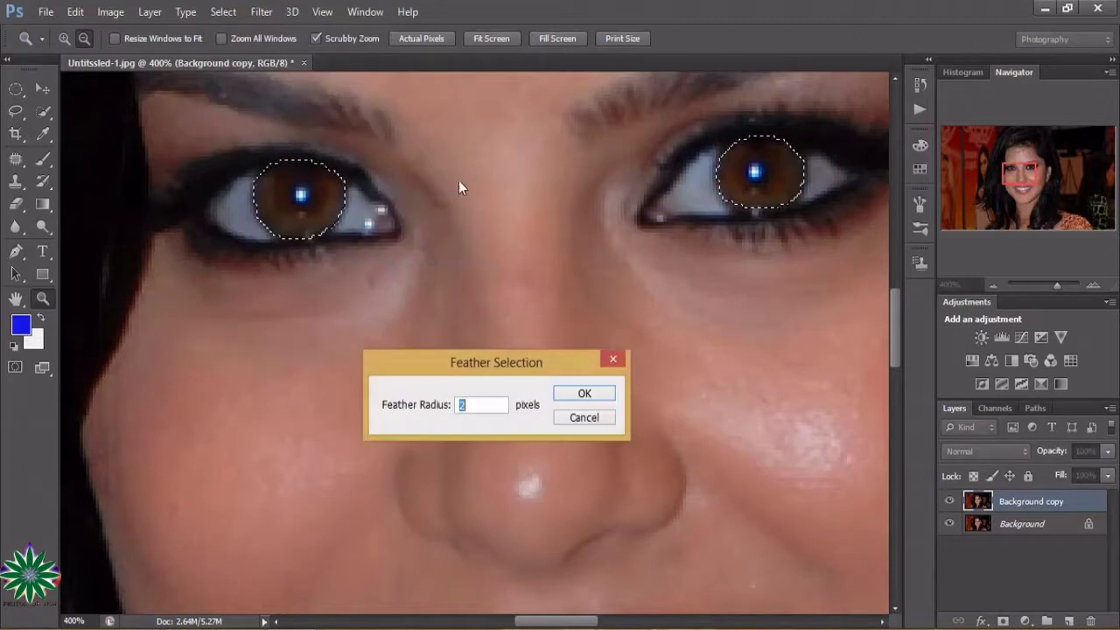
click(584, 394)
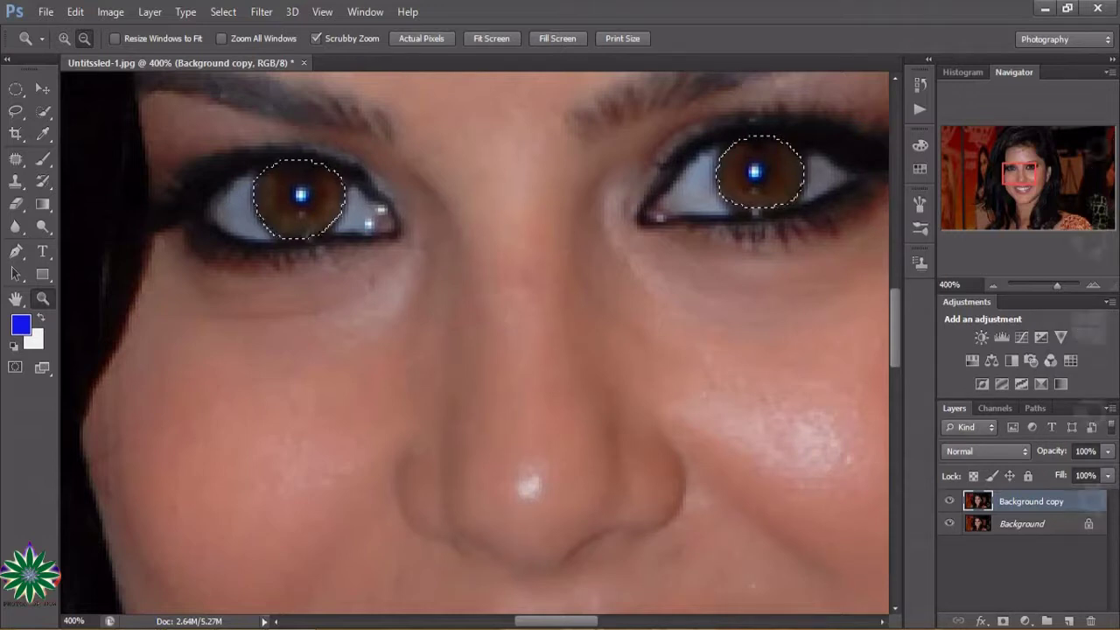
click(1026, 622)
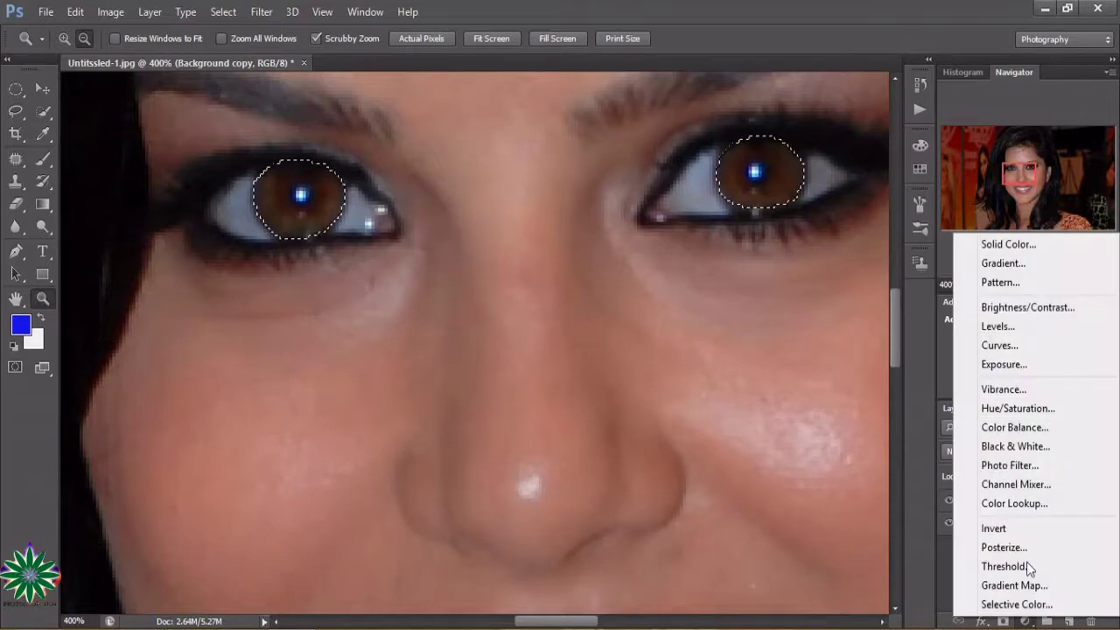
- Add a Black & White adjustment layer on the iris selection and close its Properties panel
click(1038, 446)
mouse_move(518, 252)
mouse_down()
mouse_move(604, 232)
mouse_move(595, 142)
mouse_up()
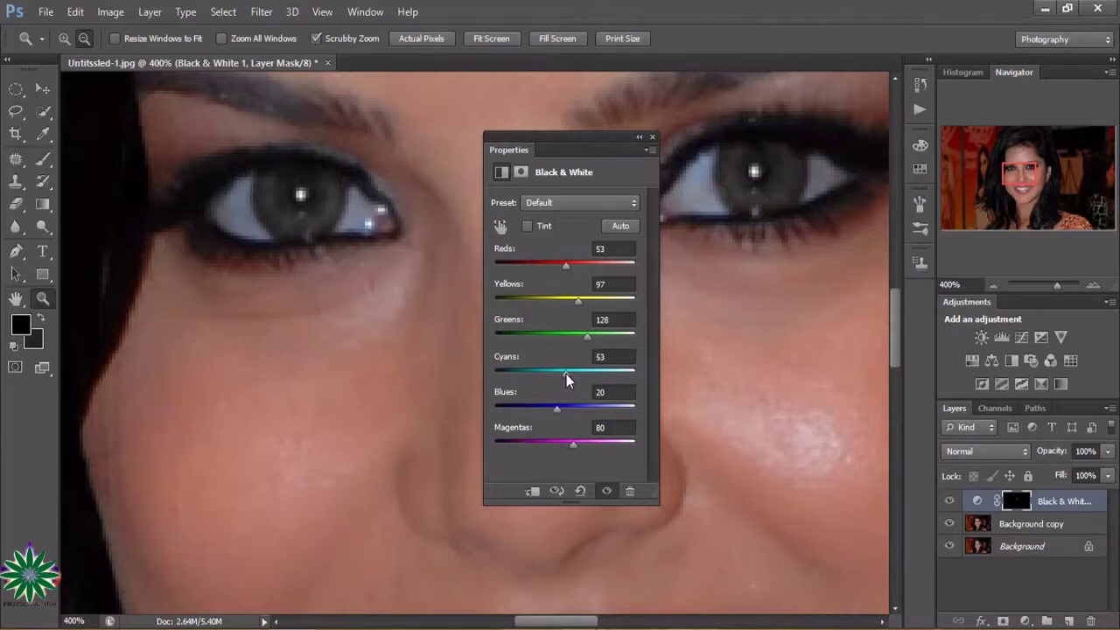
click(652, 138)
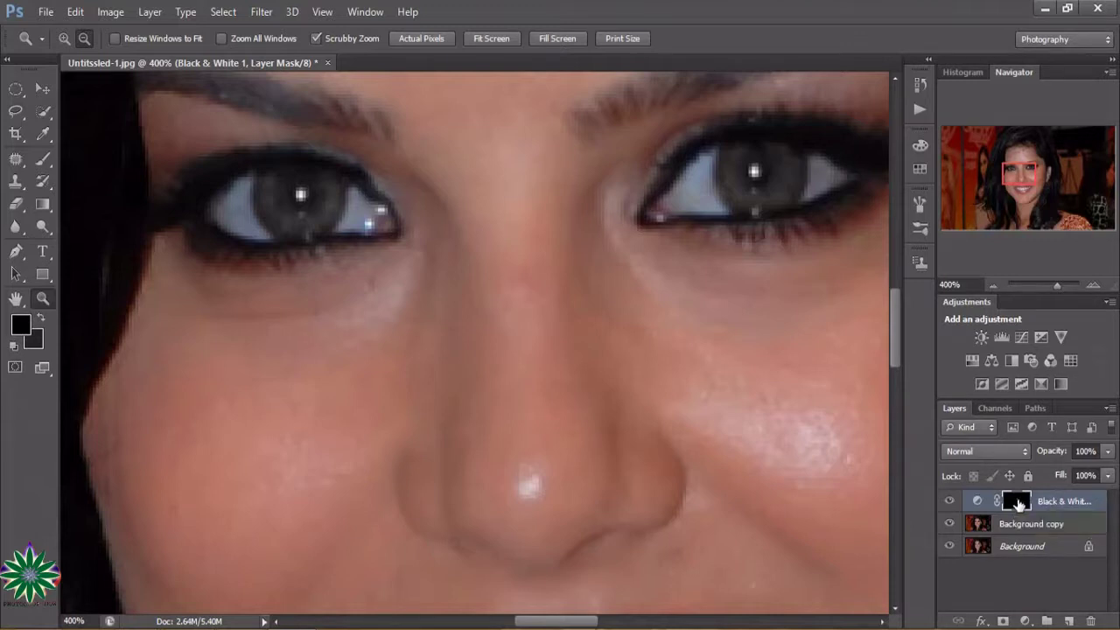
- Select the Brush tool and reduce its size to about 7 px
click(42, 158)
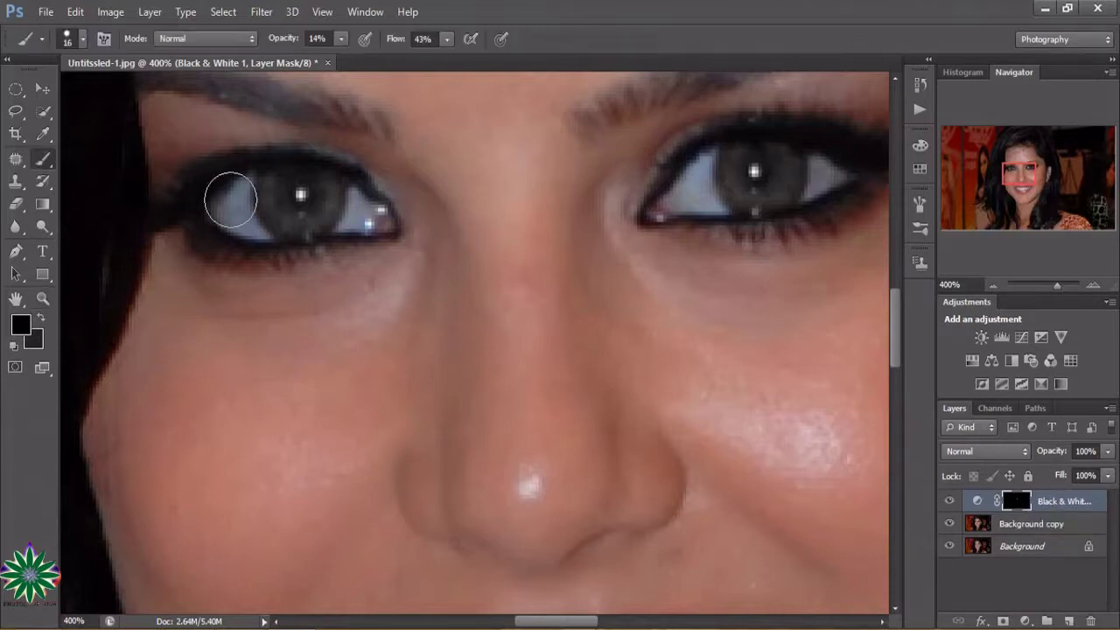
click(83, 41)
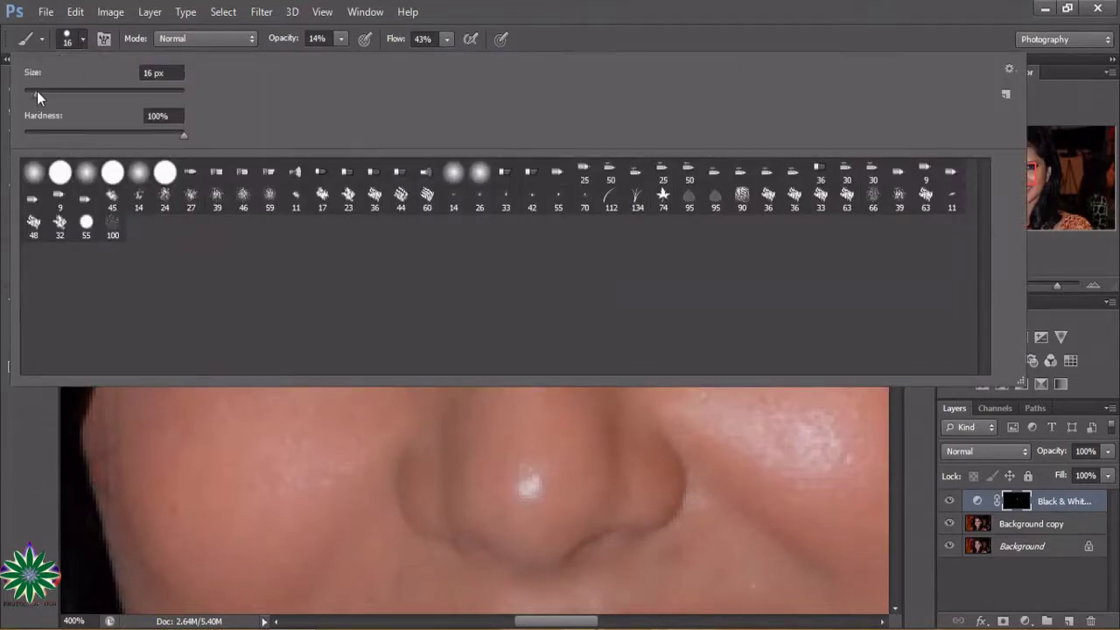
drag(38, 98, 31, 100)
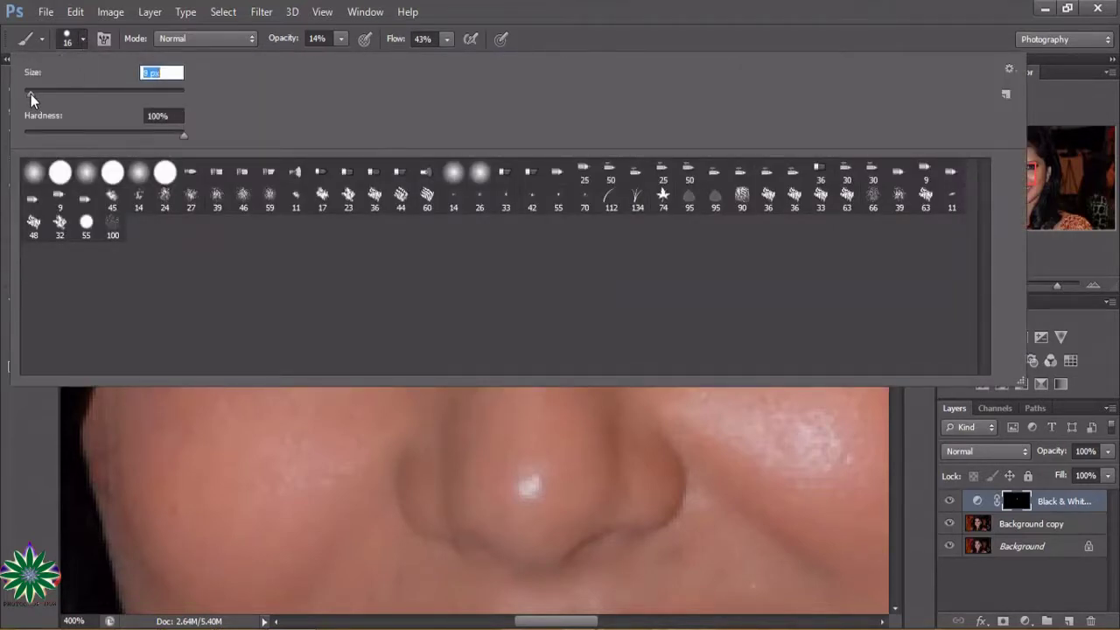
click(867, 438)
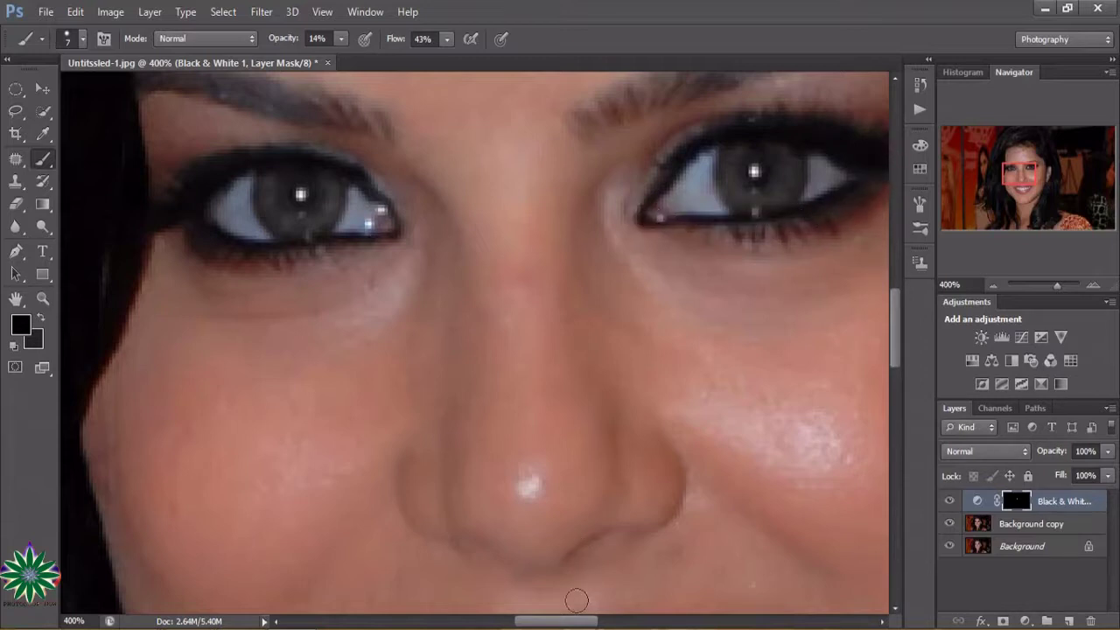
drag(569, 625, 593, 625)
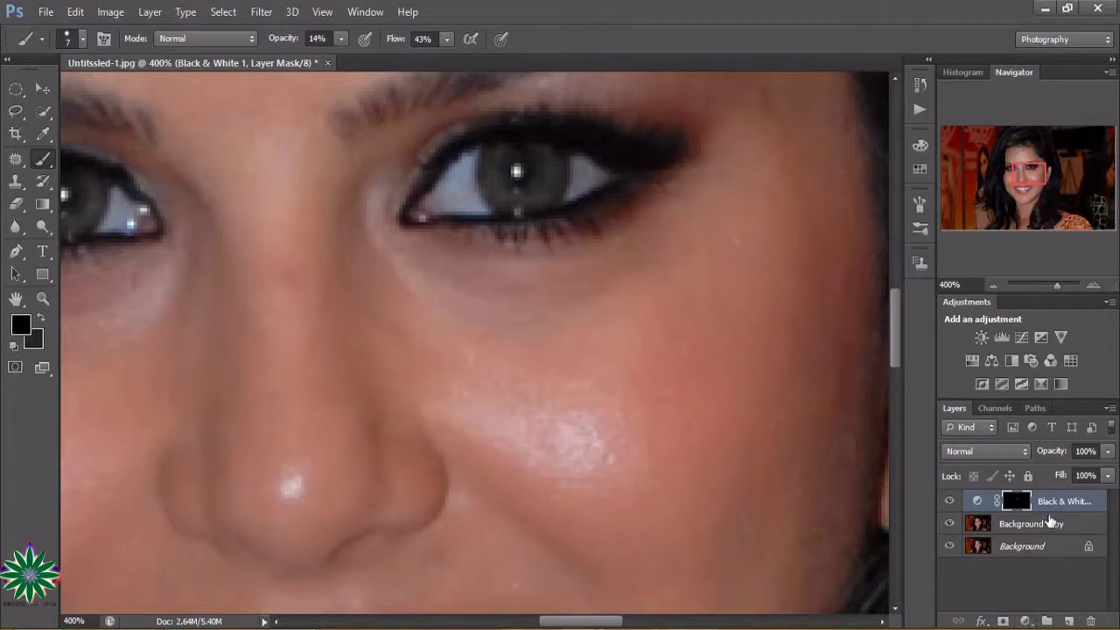
- Add a Solid Color fill layer, Color Fill 1, using a light blue
click(1025, 620)
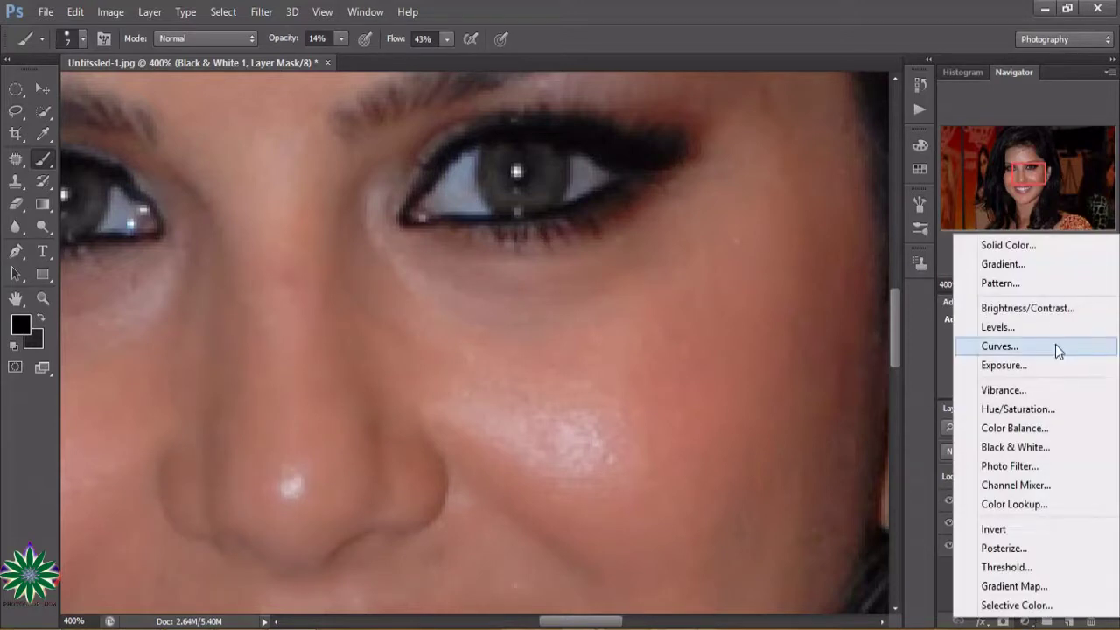
click(1004, 247)
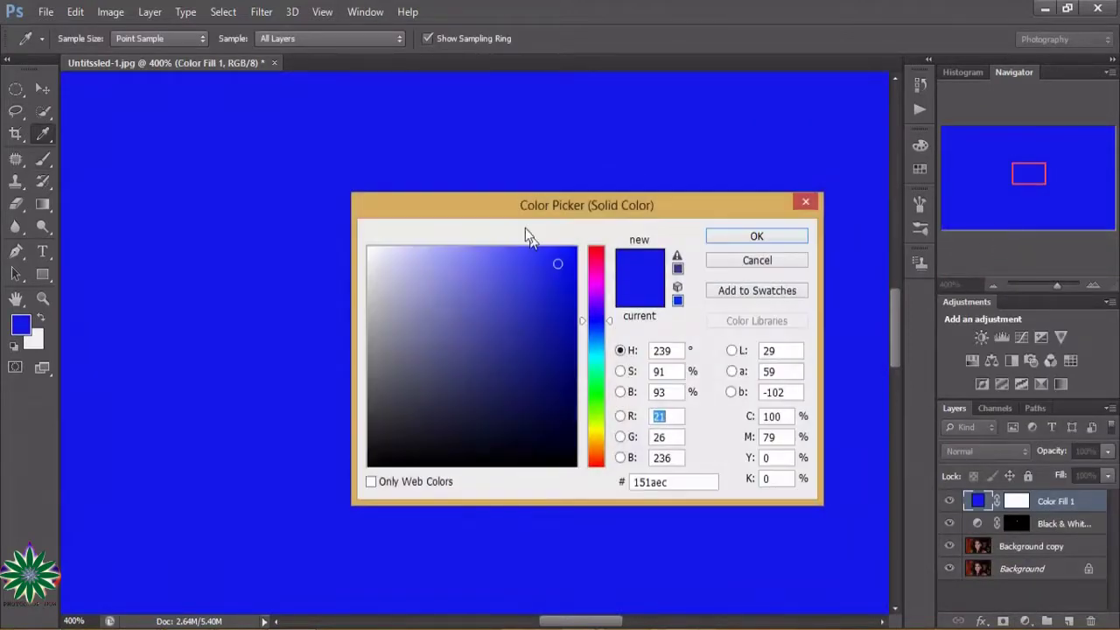
click(548, 257)
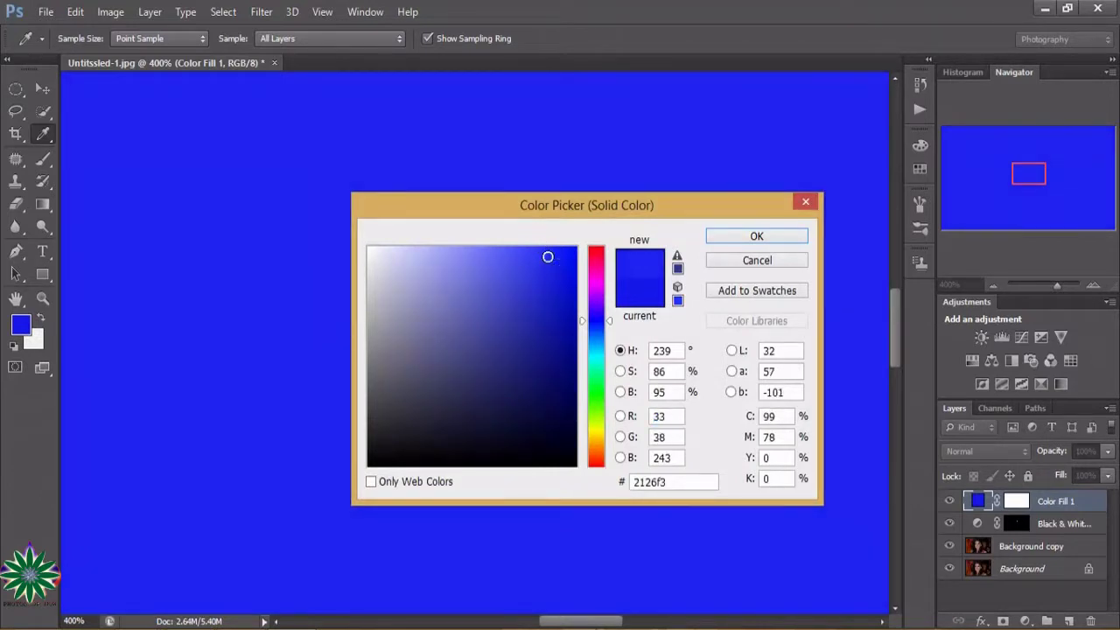
click(536, 256)
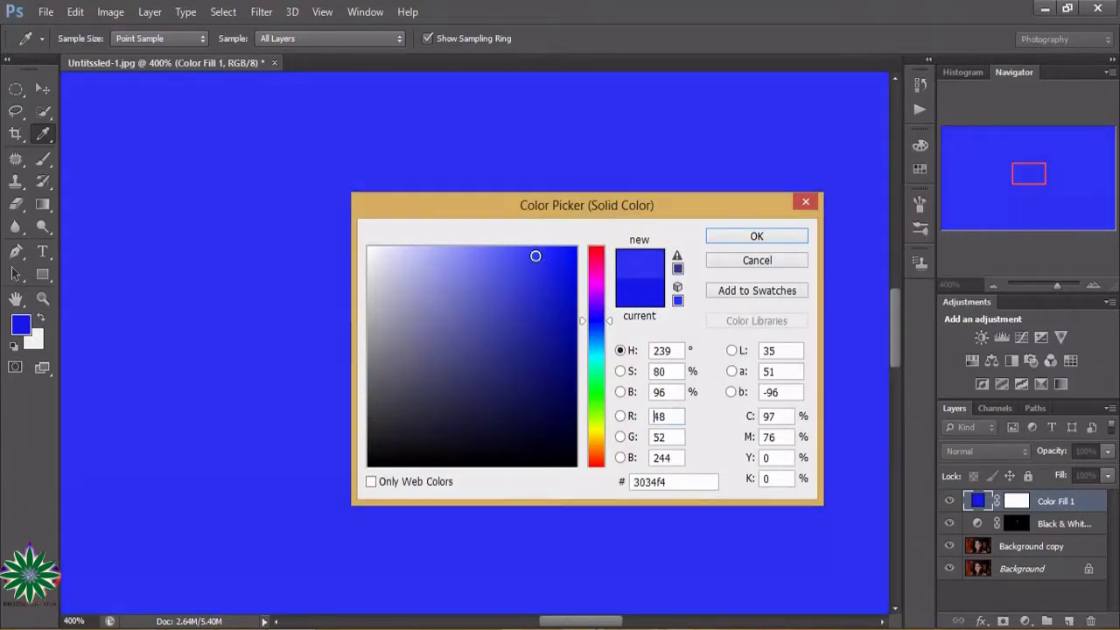
click(757, 238)
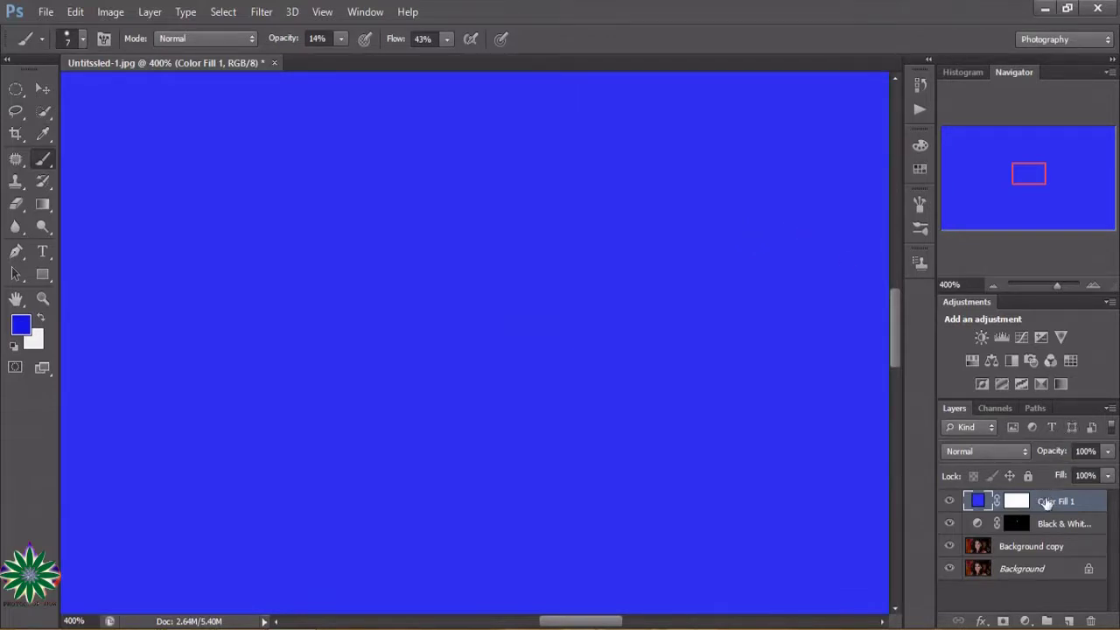
- Set Color Fill 1 to Color blend mode and clip it to the Black & White layer
click(1020, 504)
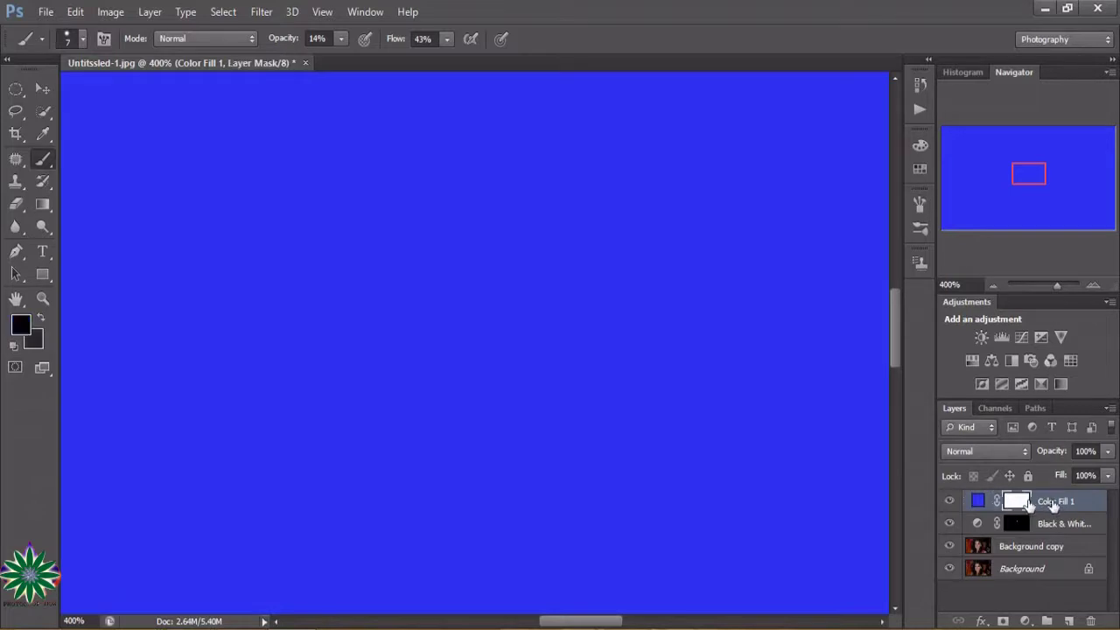
click(978, 501)
click(989, 451)
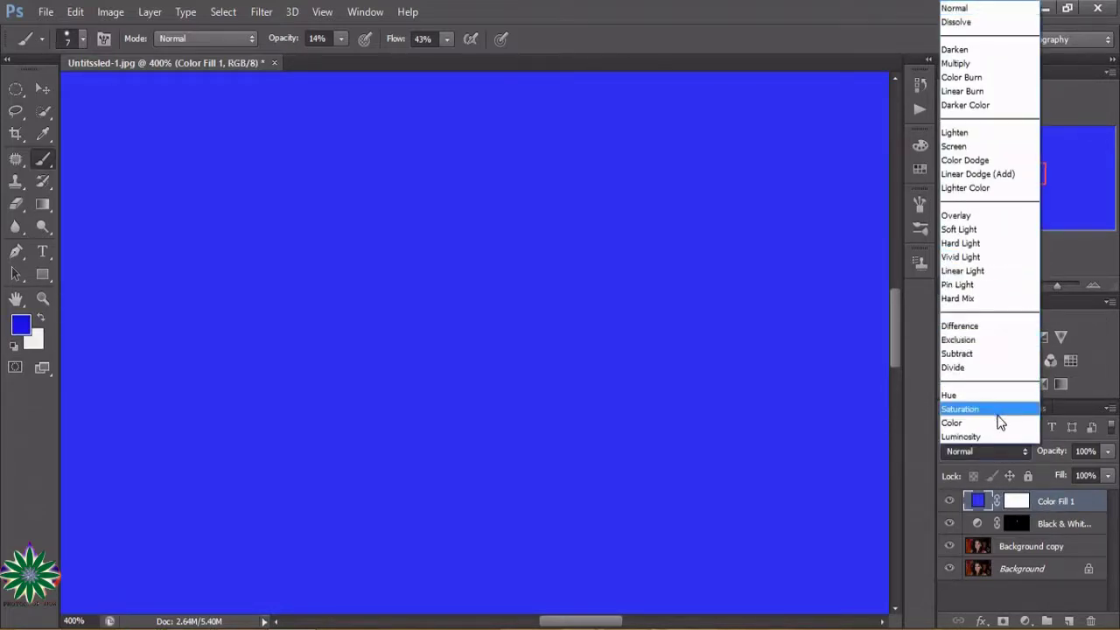
click(996, 421)
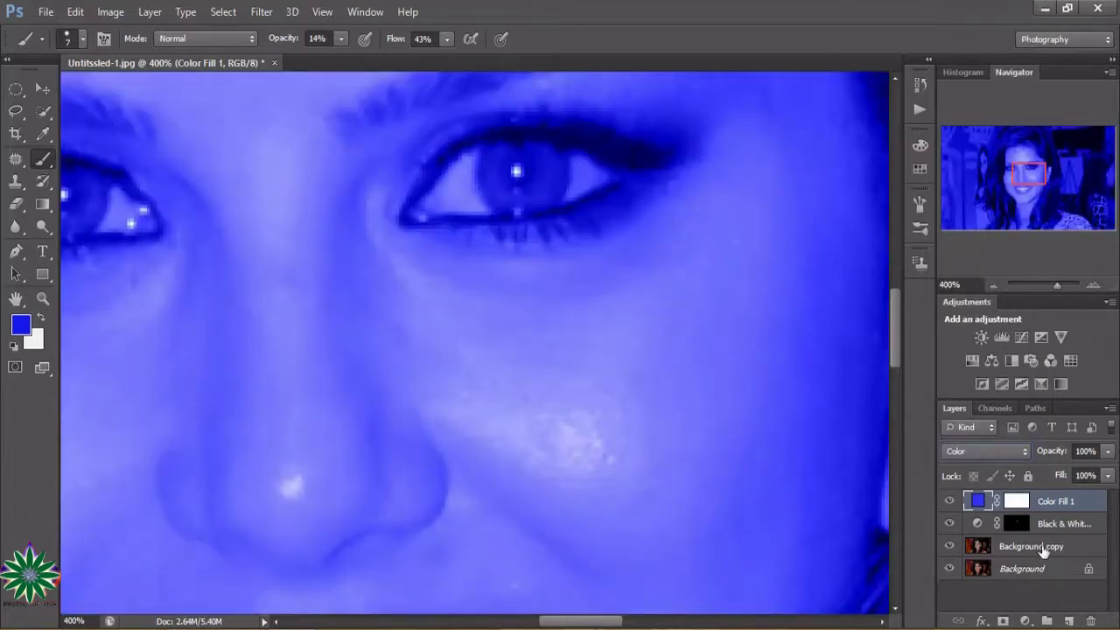
right_click(1055, 502)
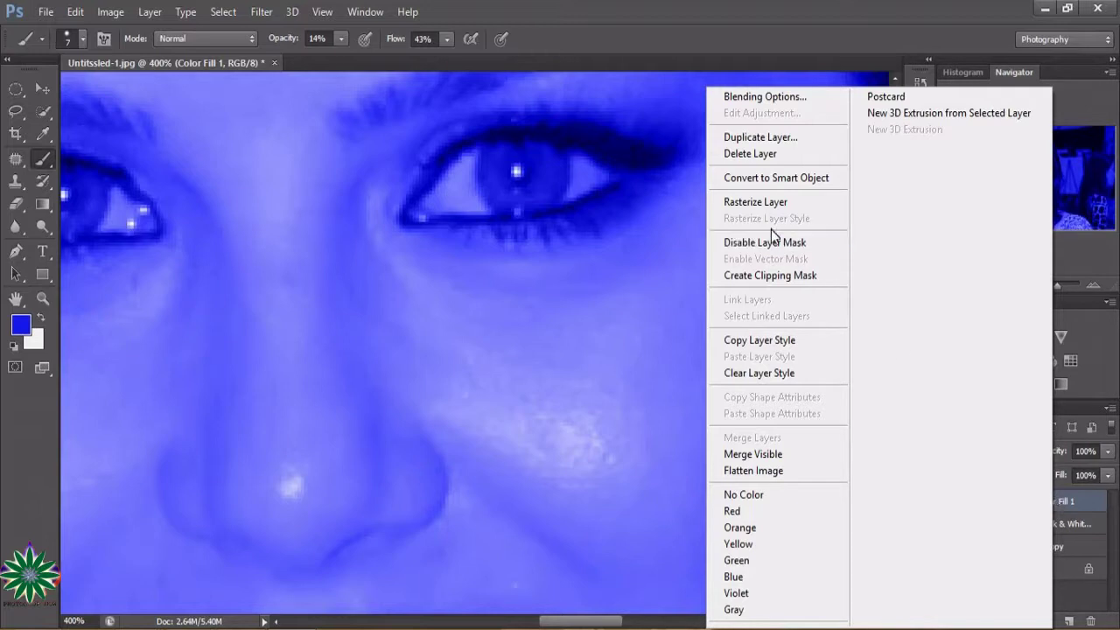
click(770, 275)
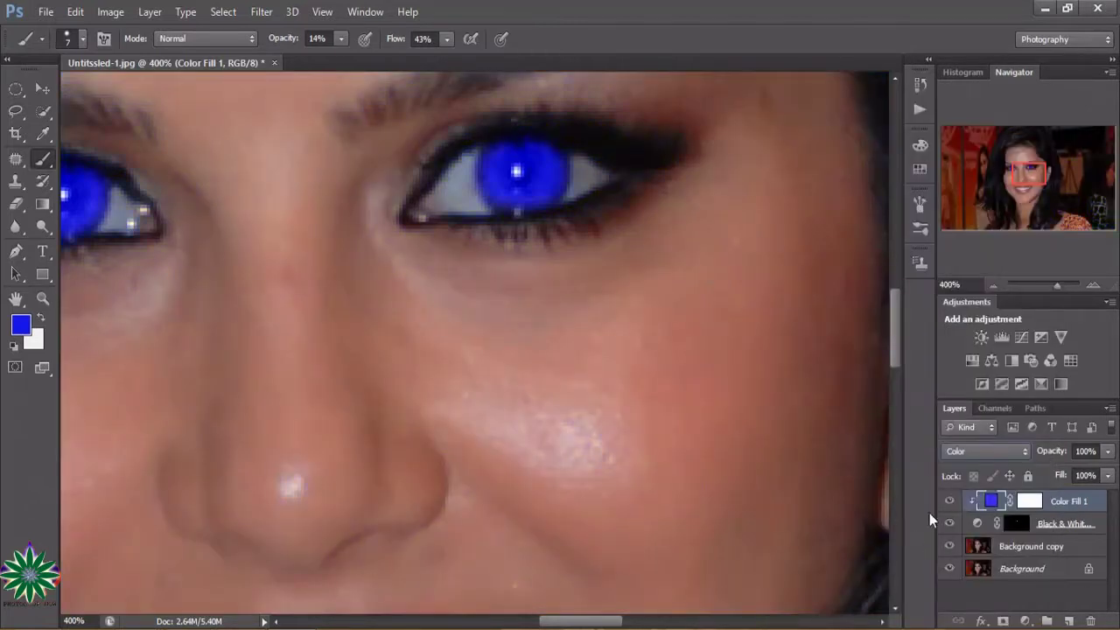
- Lower Color Fill 1's opacity to 63%
drag(606, 622, 575, 623)
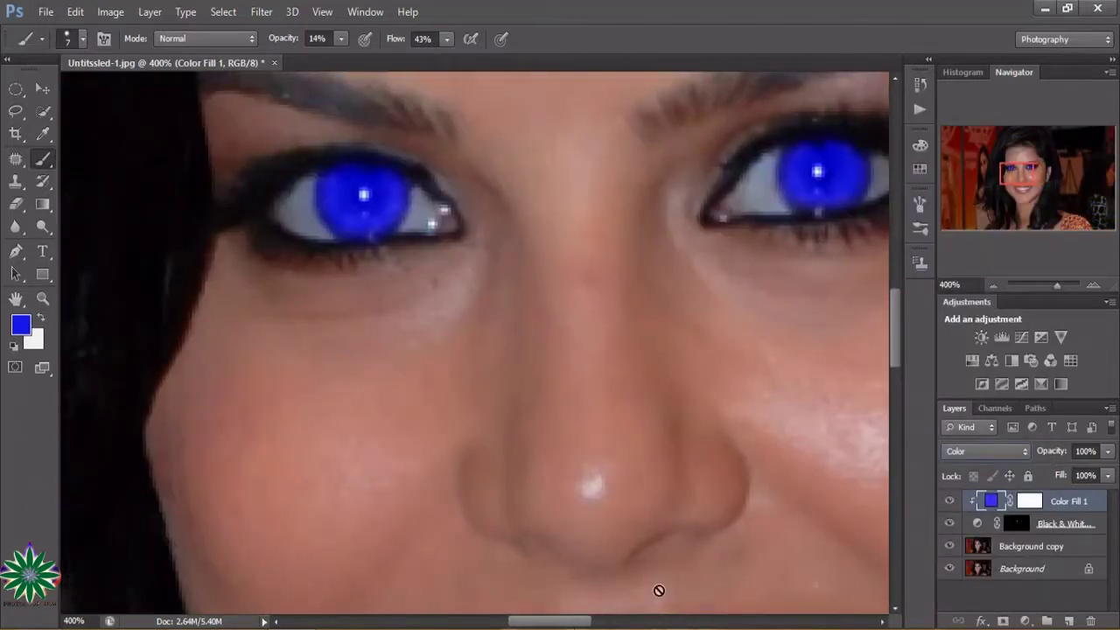
drag(890, 345, 891, 319)
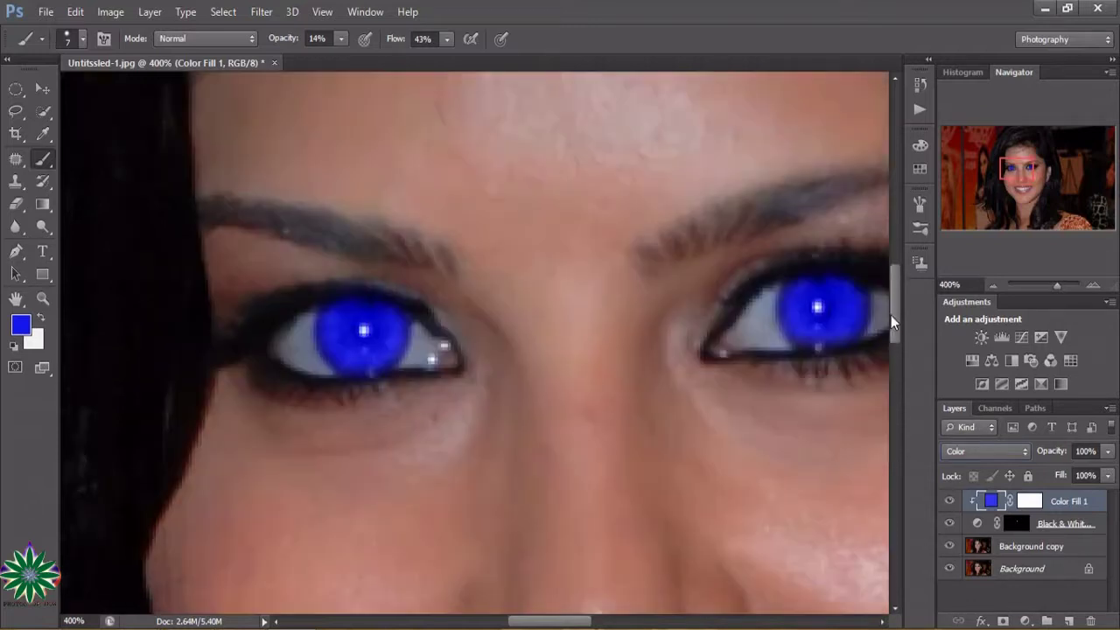
click(1108, 451)
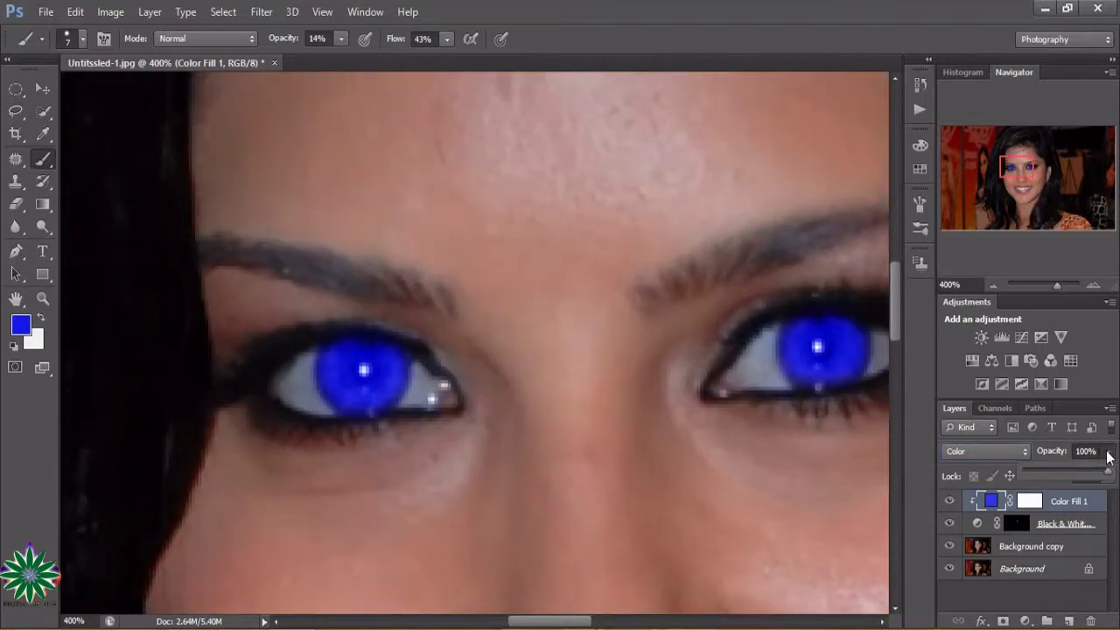
drag(1051, 469, 1056, 469)
drag(573, 625, 595, 625)
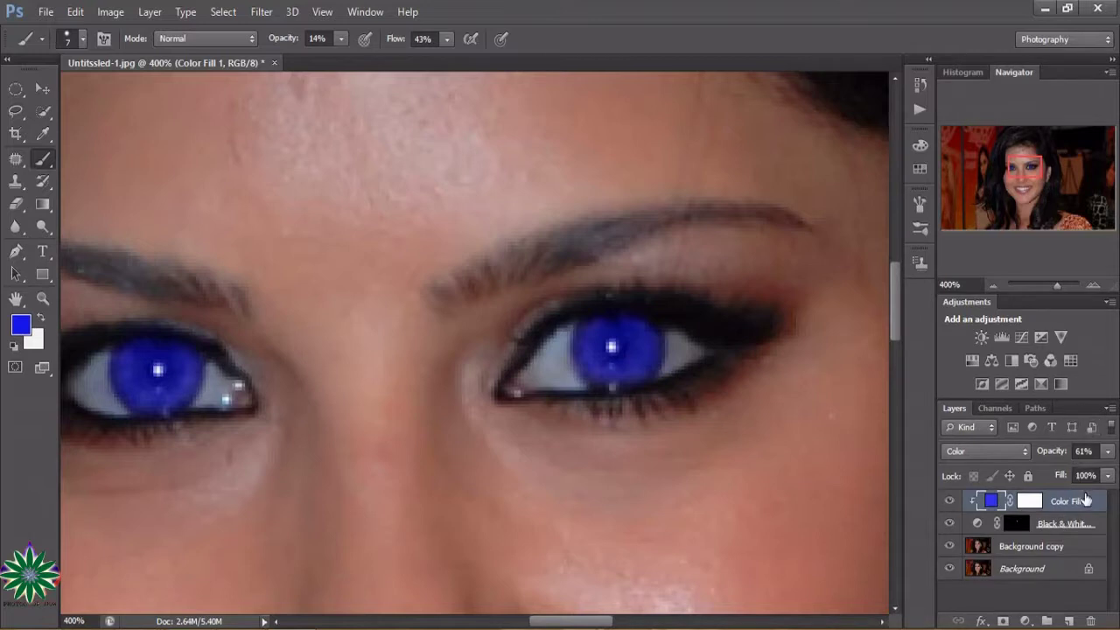
click(1106, 453)
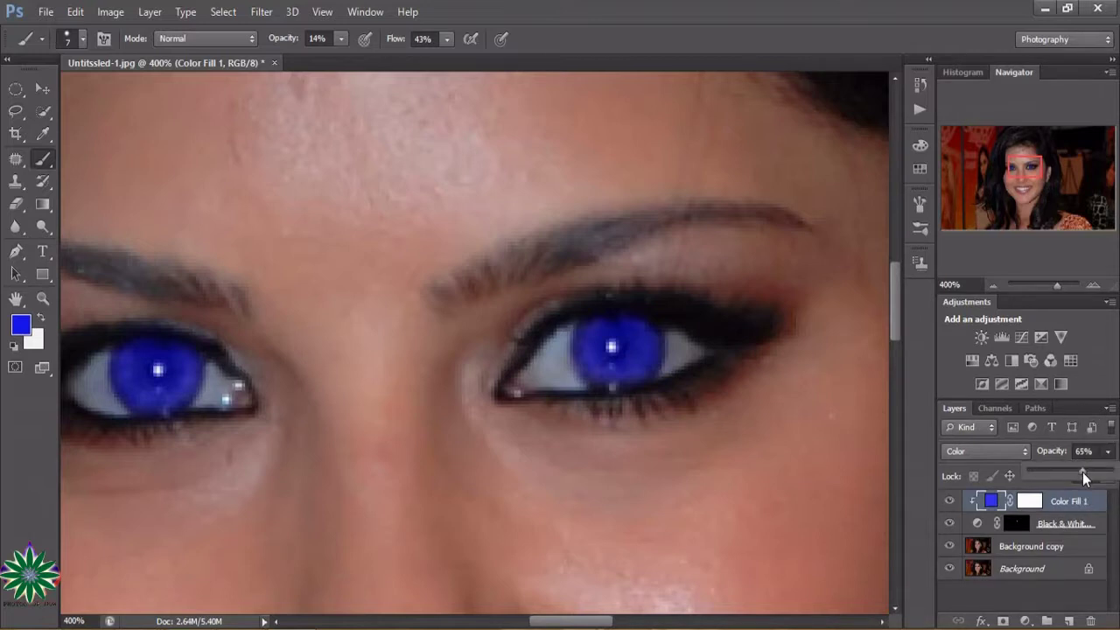
drag(1081, 474, 1078, 474)
click(1025, 621)
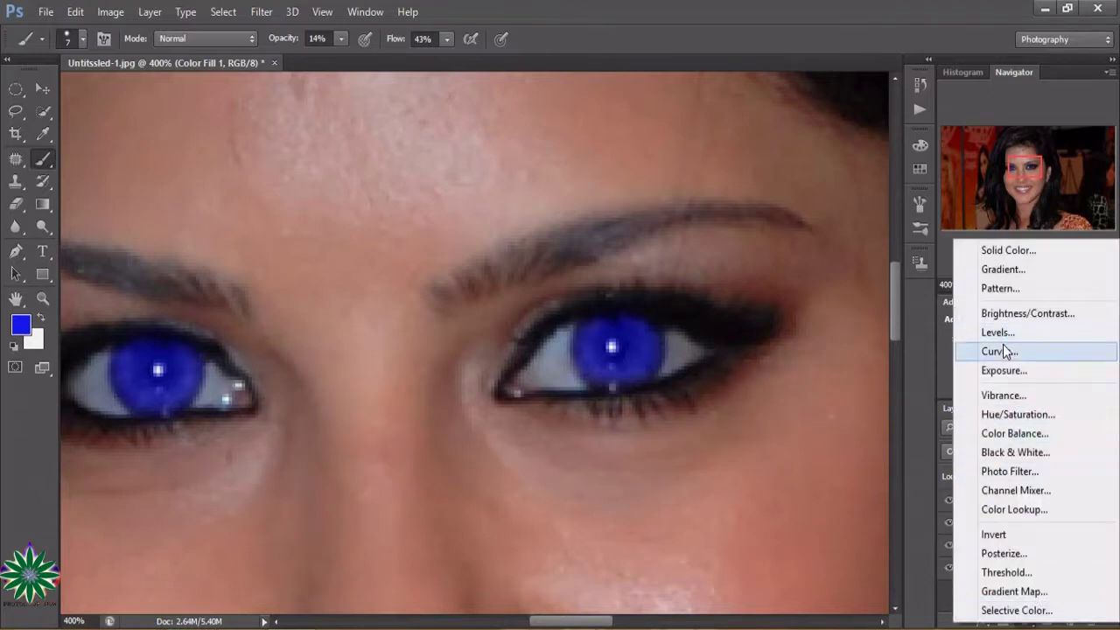
- Add a Curves adjustment layer with an S-shaped curve
click(1001, 350)
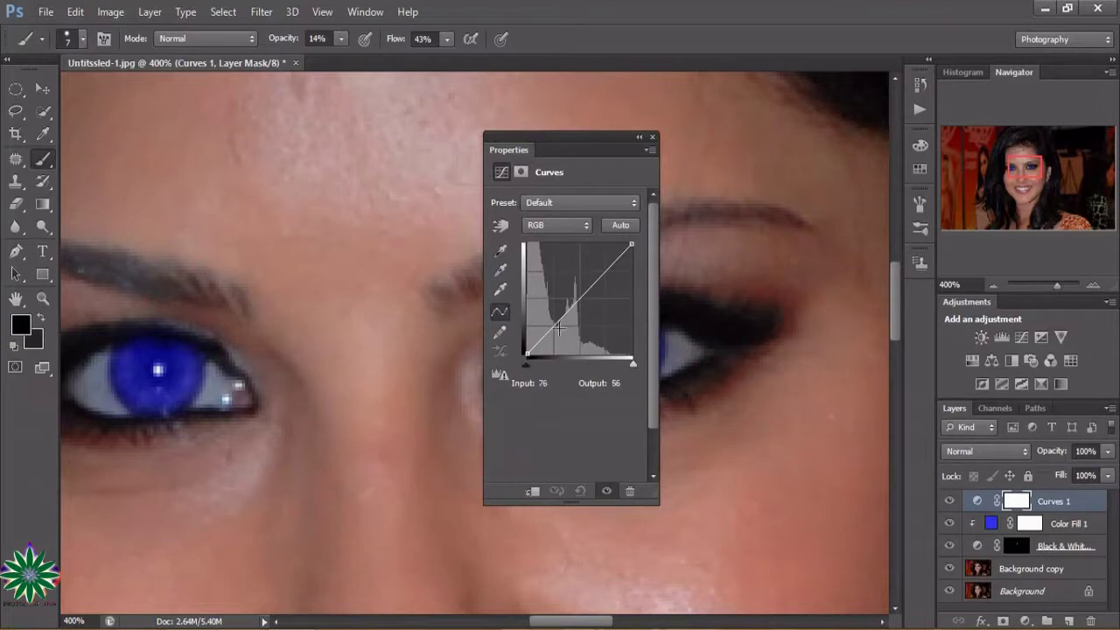
drag(550, 329, 556, 334)
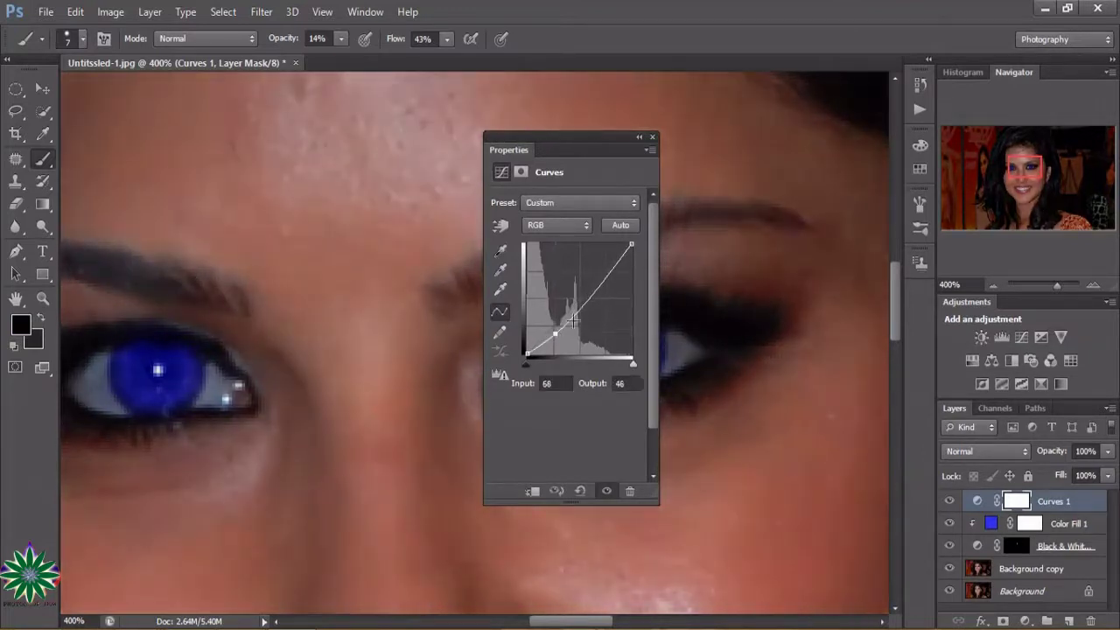
drag(591, 289, 590, 280)
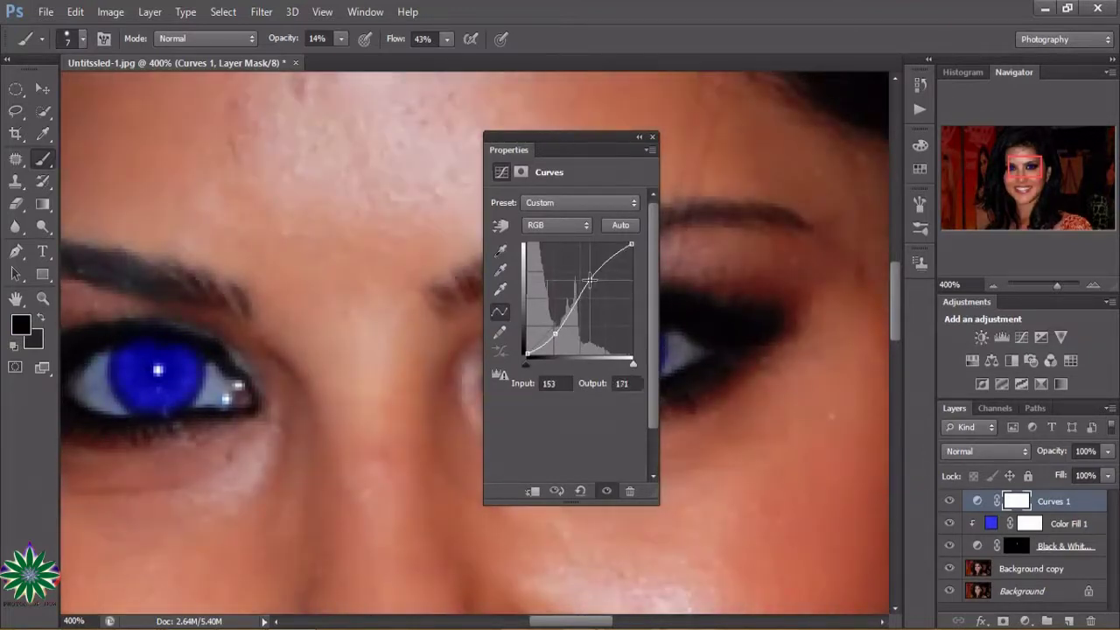
click(652, 138)
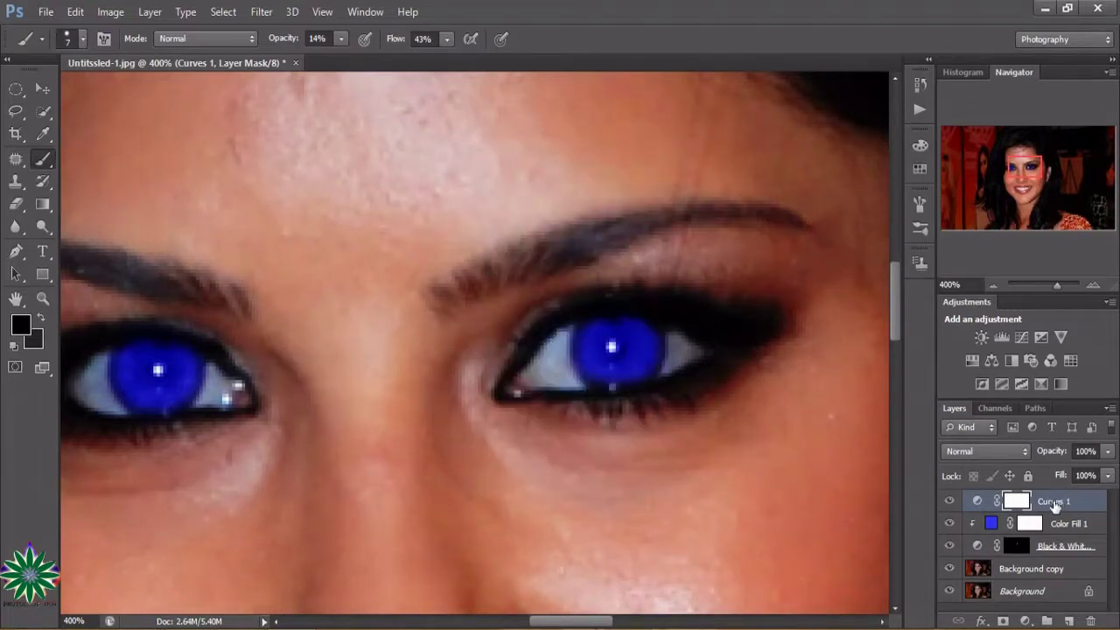
- Clip Curves 1 onto Color Fill 1 in Color blend mode at 60% opacity
click(1055, 503)
right_click(1054, 503)
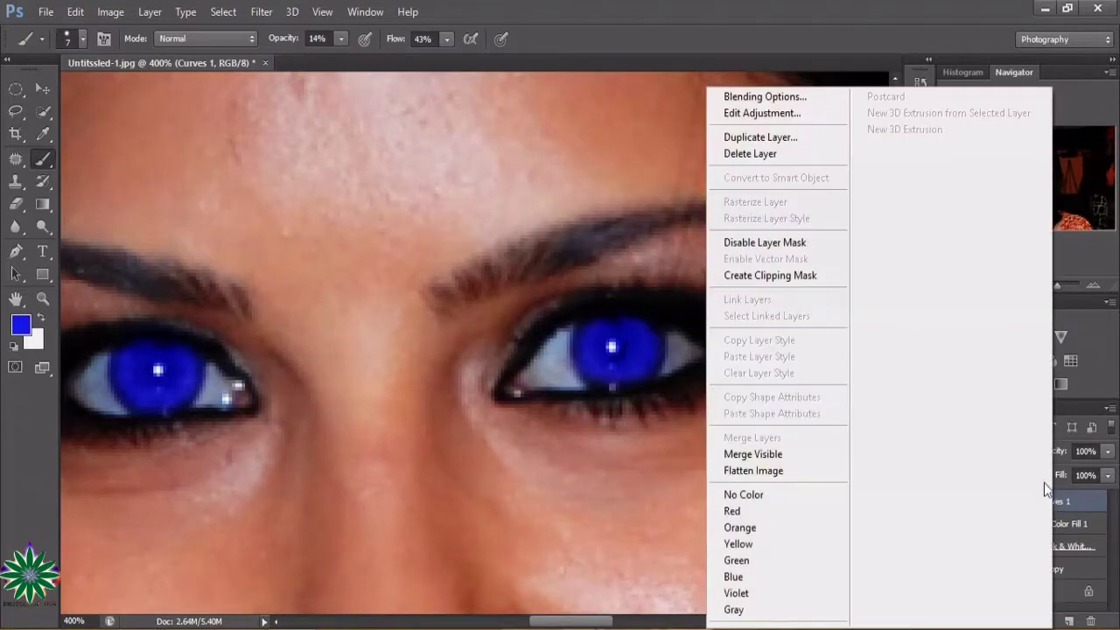
click(816, 270)
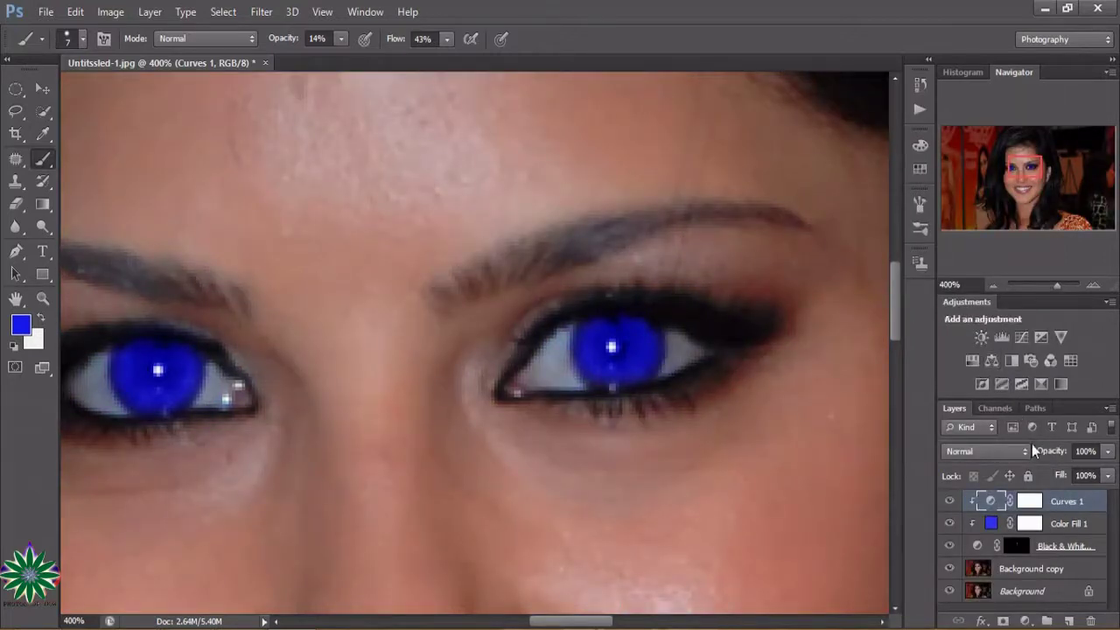
click(1010, 450)
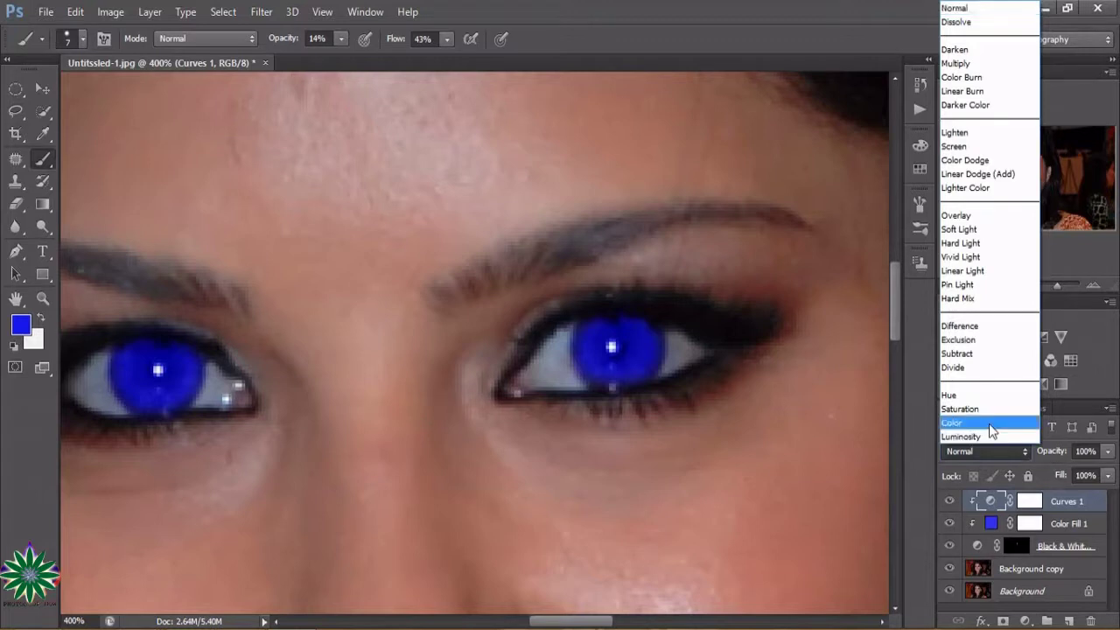
click(989, 425)
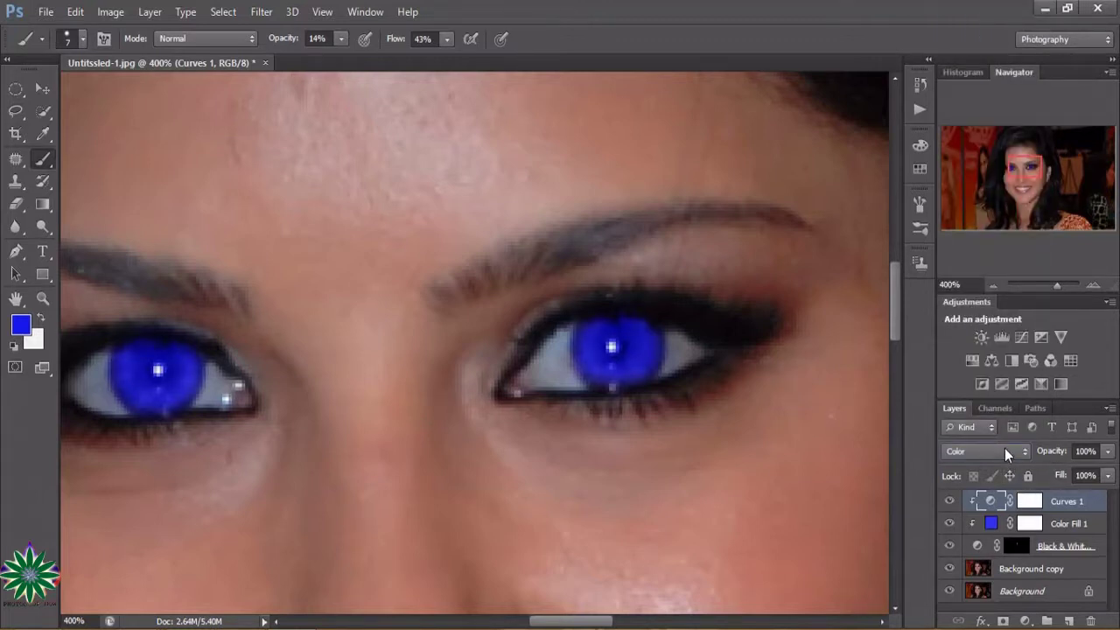
click(1107, 452)
drag(1108, 472, 1078, 479)
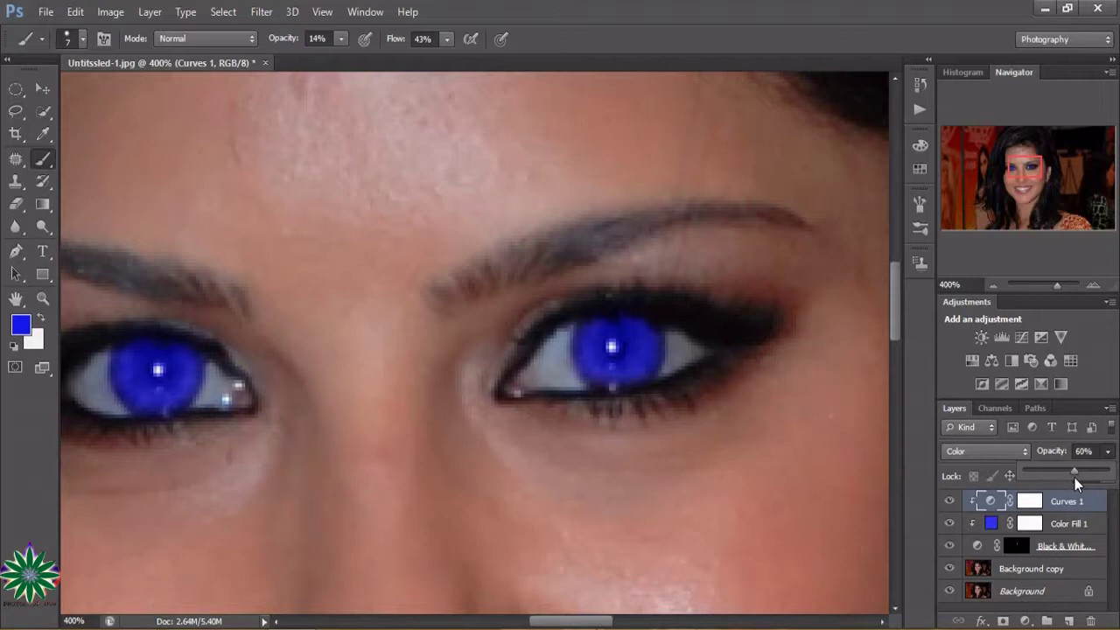
- Zoom out from the eyes to 50% to view the whole portrait
click(43, 301)
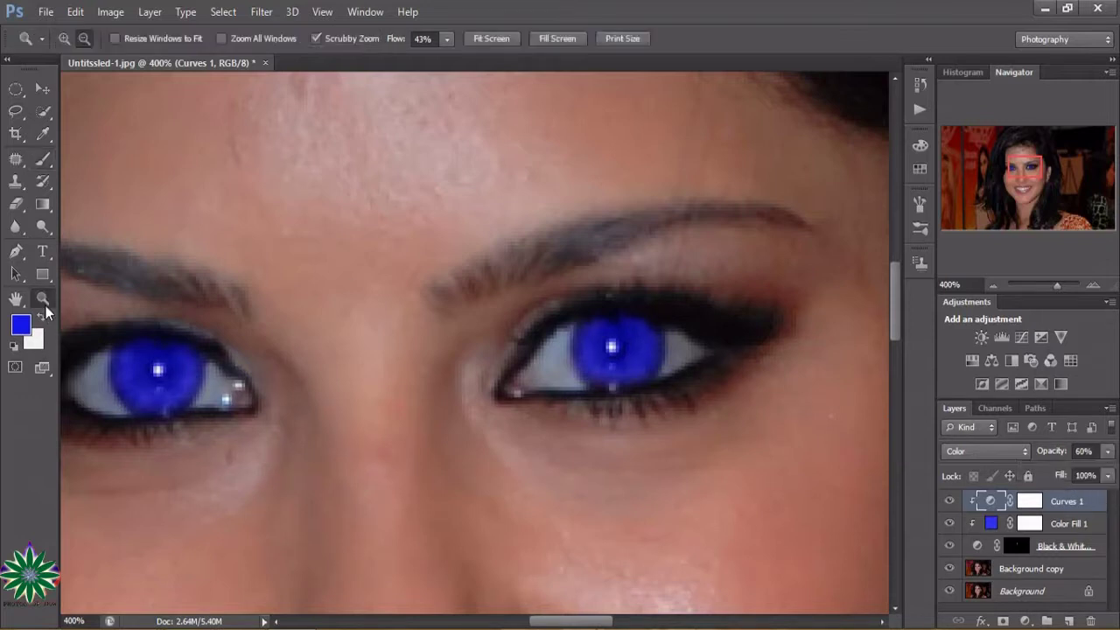
alt+click(346, 351)
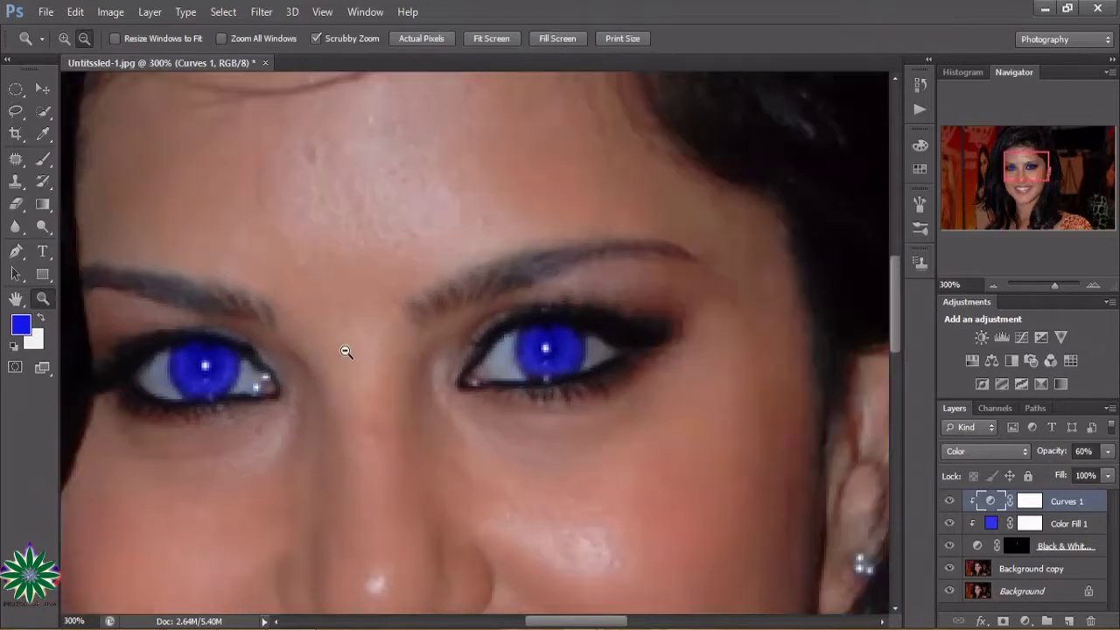
alt+click(345, 351)
alt+click(346, 351)
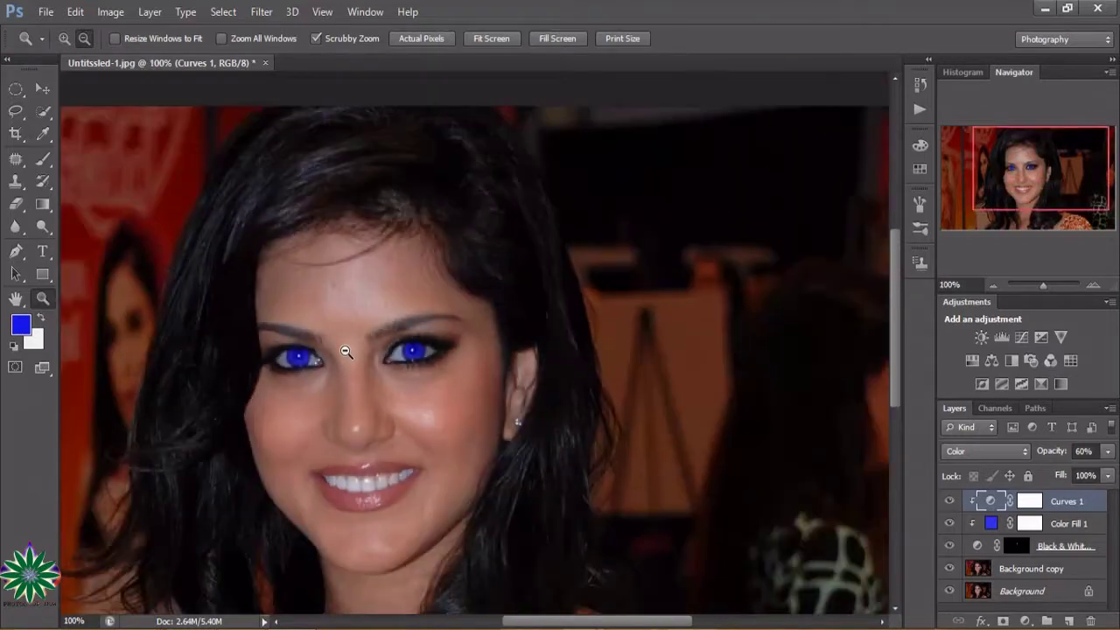
alt+click(346, 351)
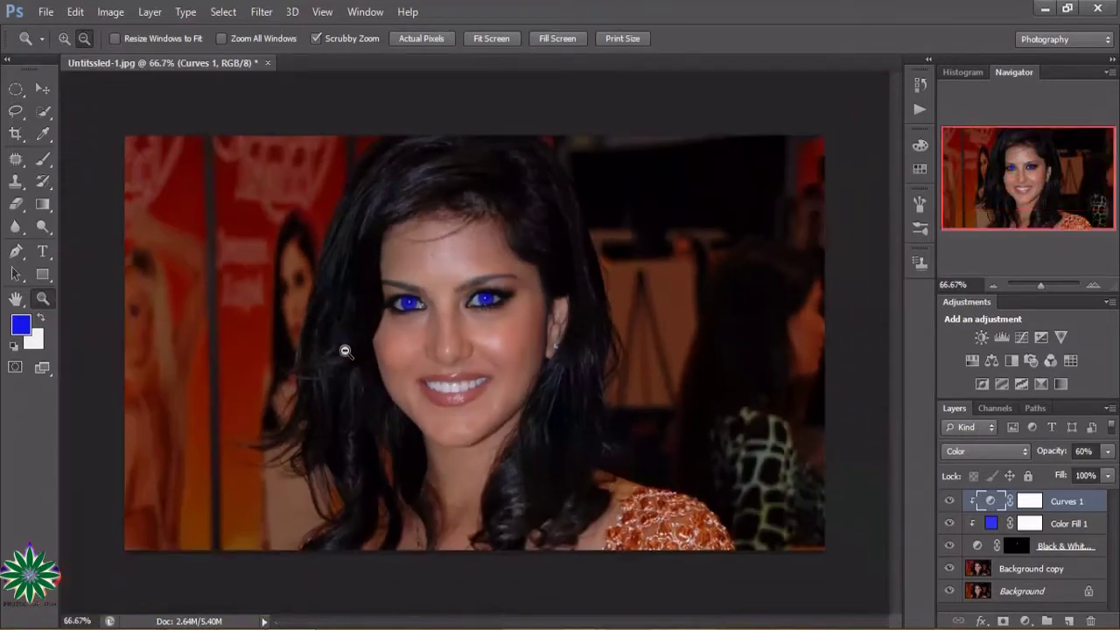
alt+click(458, 392)
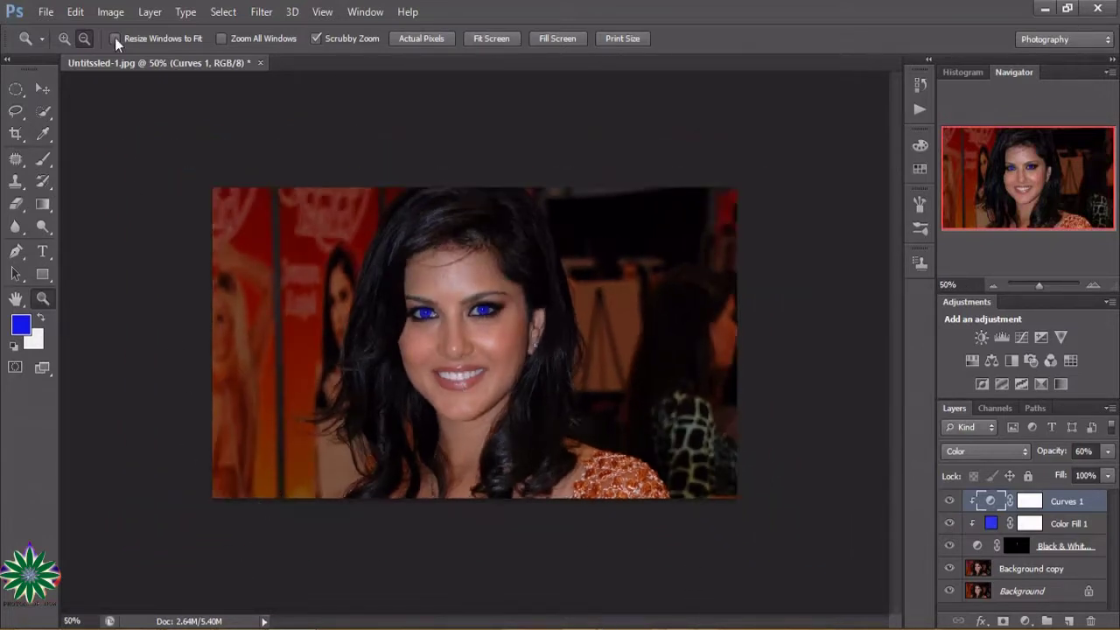
- Zoom back in to 100% and make Color Fill 1 the active layer
click(63, 39)
click(632, 402)
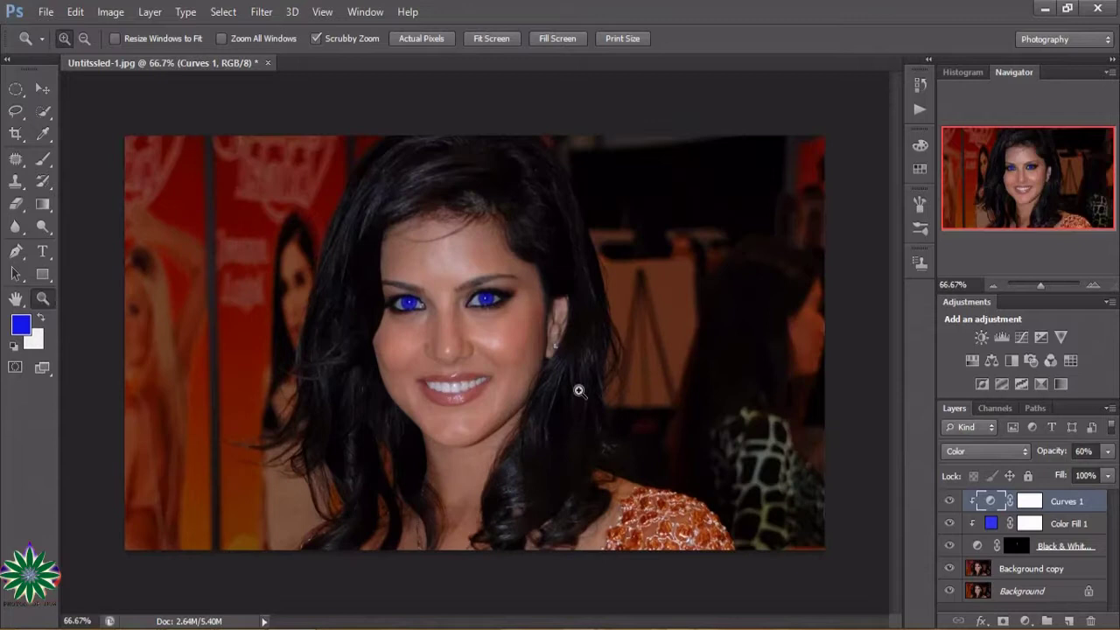
click(517, 394)
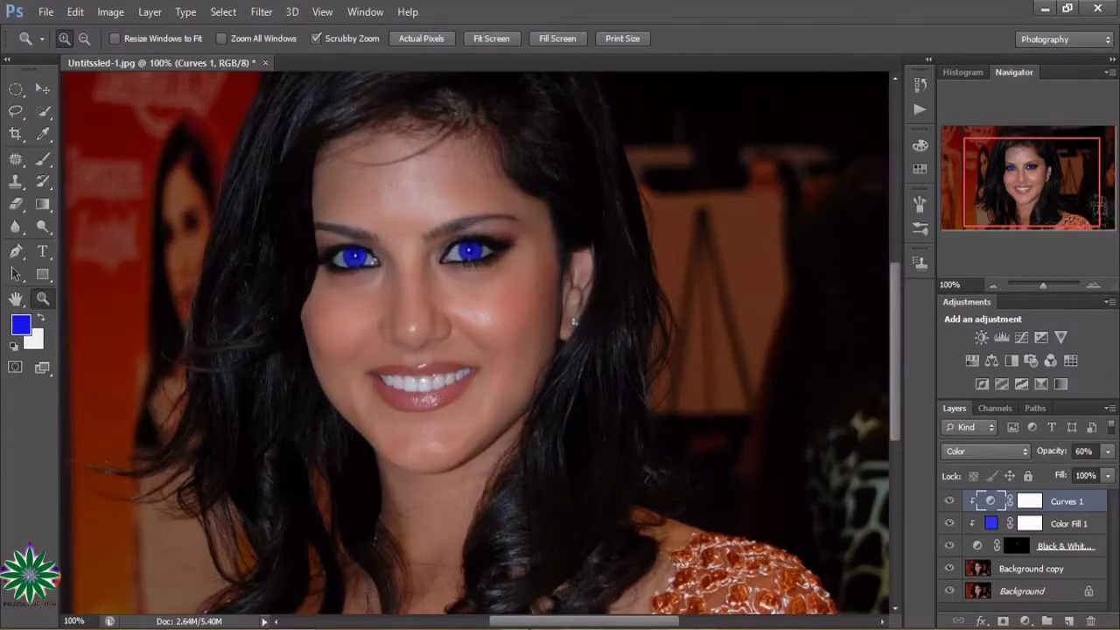
drag(527, 623, 506, 626)
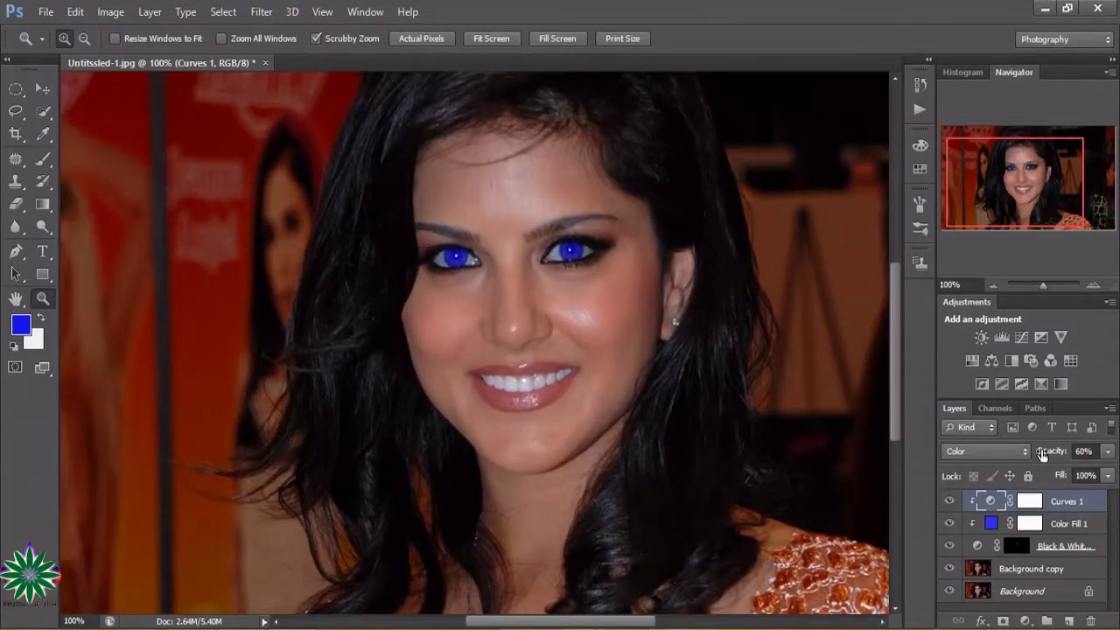
click(997, 523)
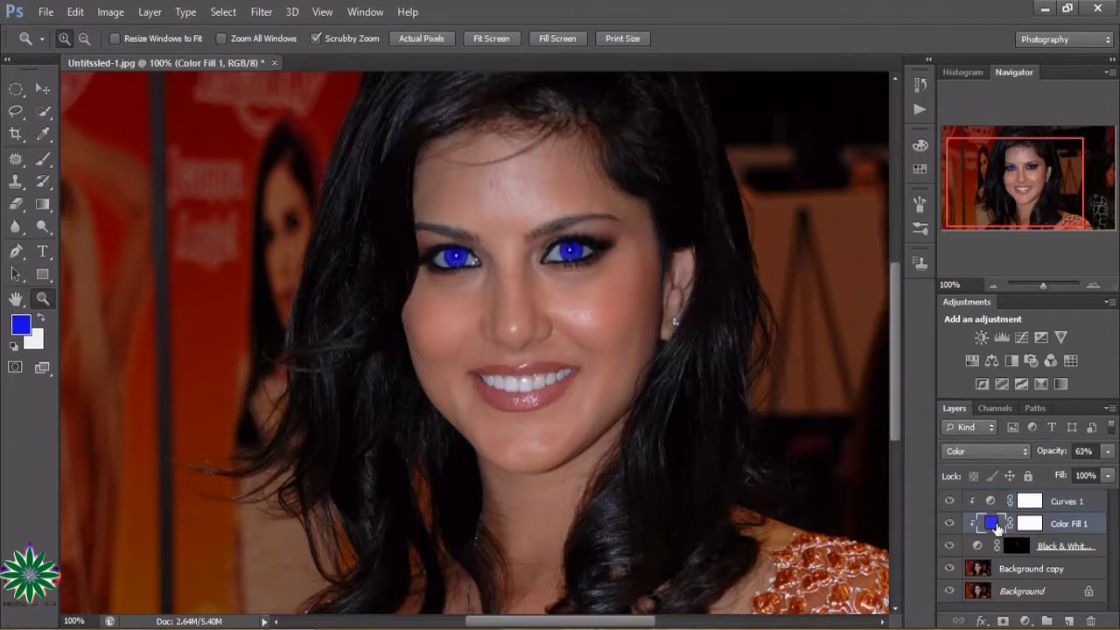
click(948, 524)
click(948, 524)
click(949, 524)
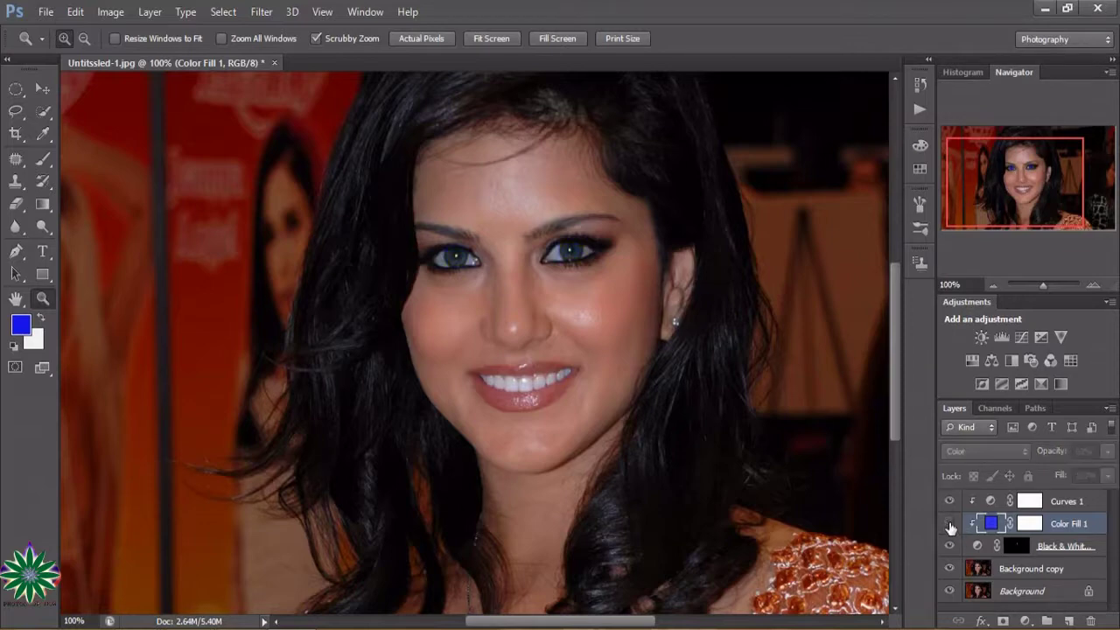
click(950, 524)
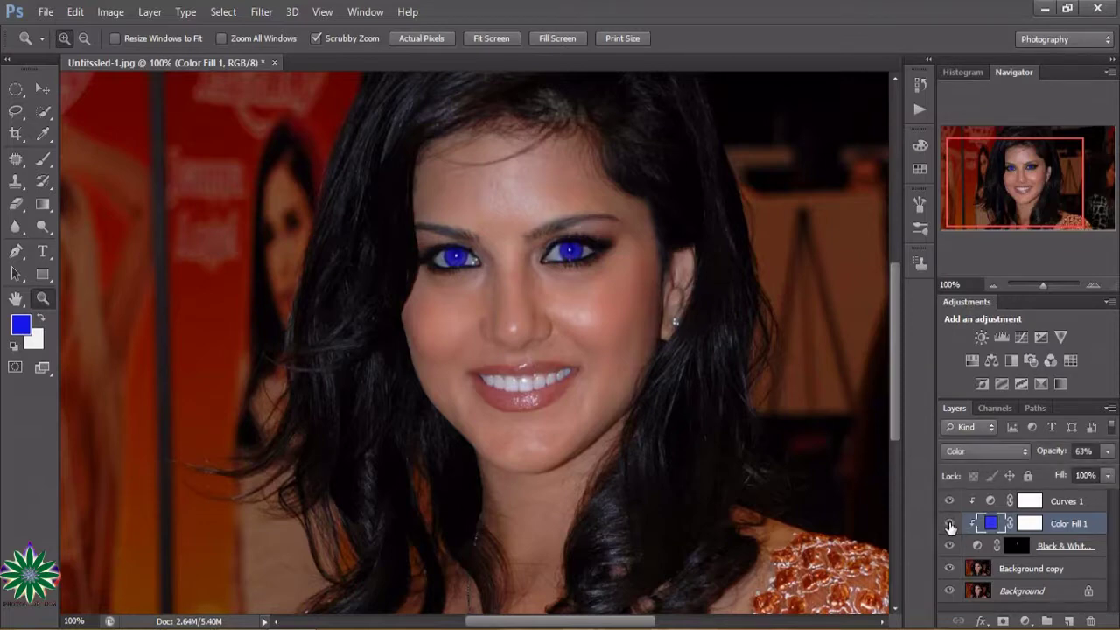
click(949, 524)
click(949, 524)
click(950, 524)
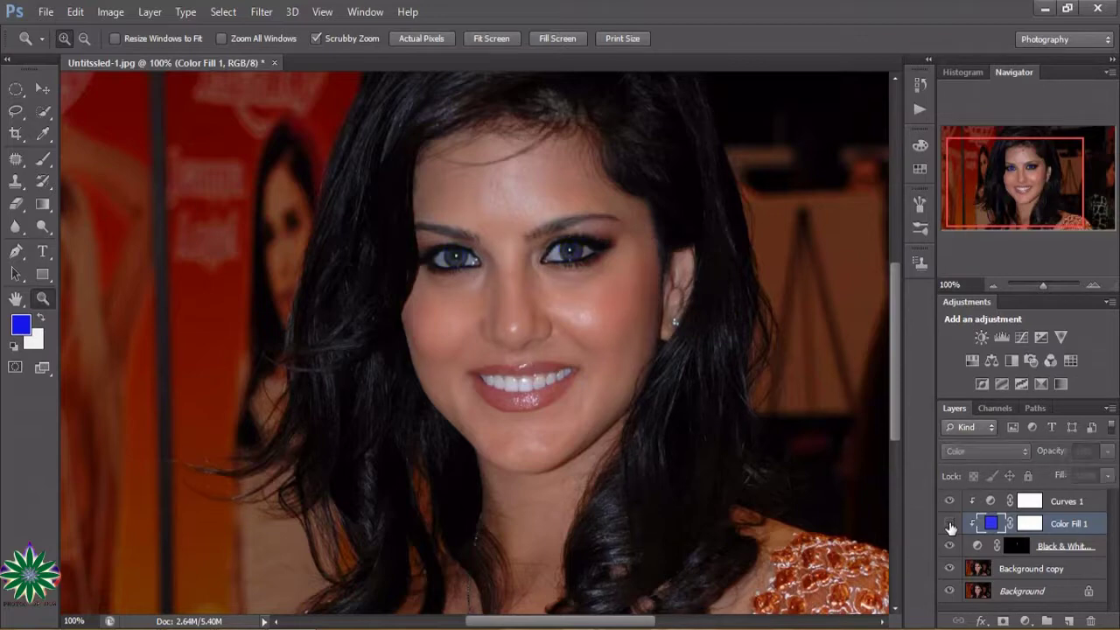
click(950, 524)
click(949, 524)
click(949, 524)
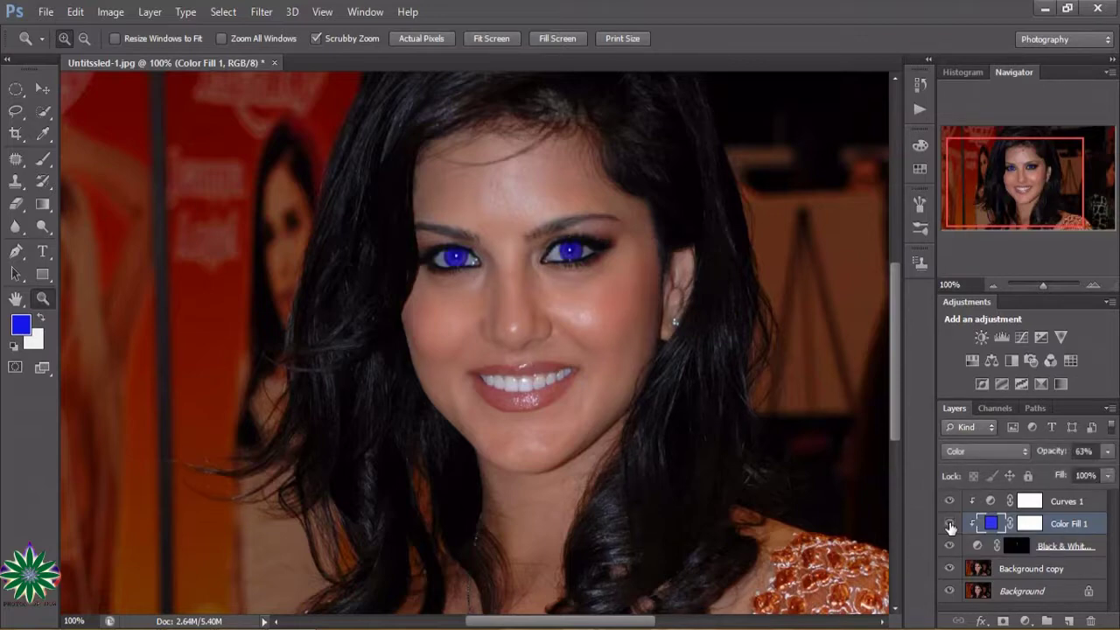
- Change the Color Fill 1 colour to a lighter, more saturated blue
double_click(989, 523)
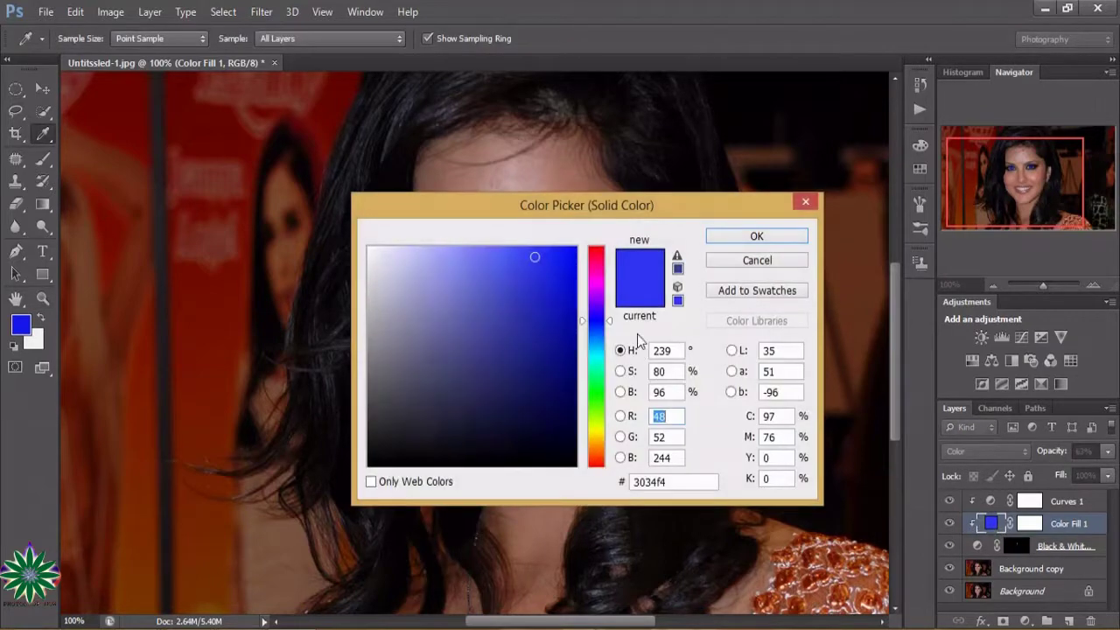
drag(595, 348, 591, 340)
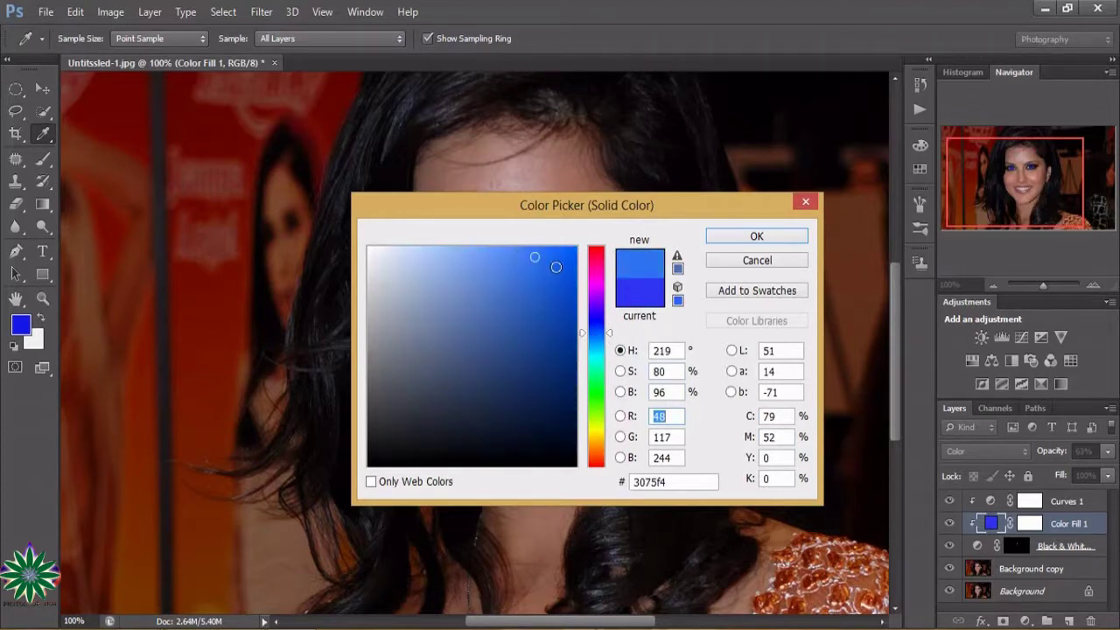
click(553, 258)
key(z)
click(714, 238)
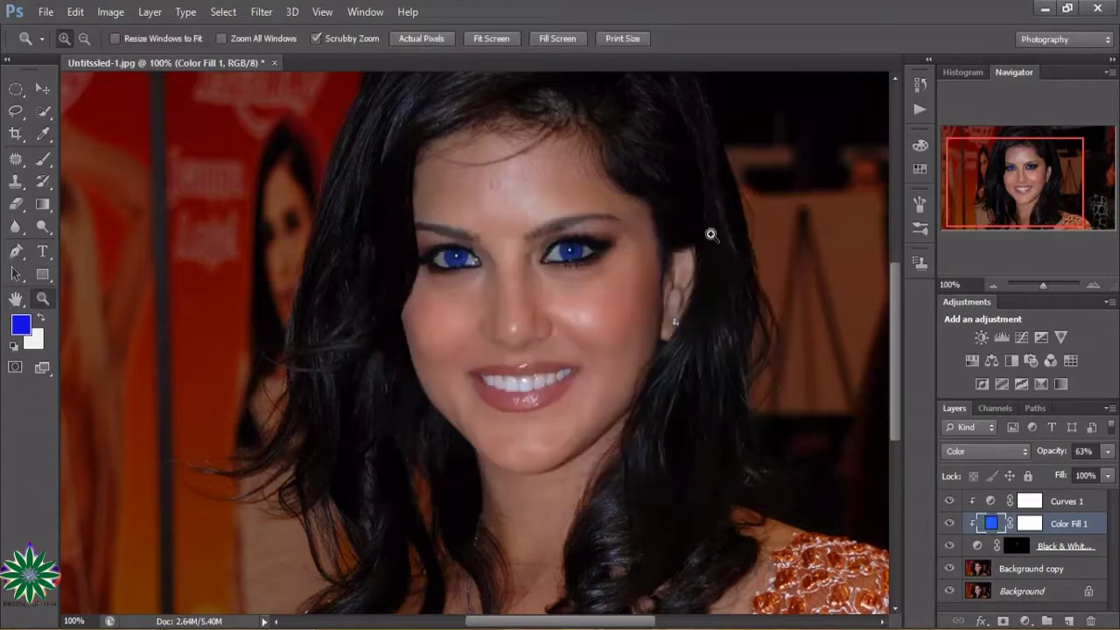
- Zoom between the whole image and 200% on the eyes to inspect the blue, ending at 100%
click(603, 343)
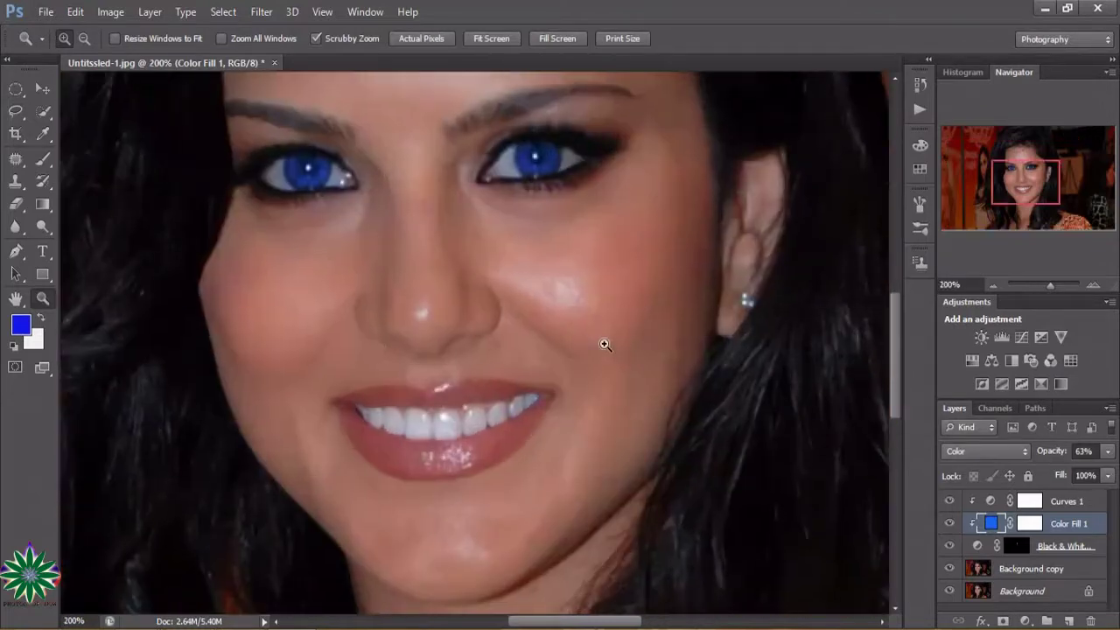
drag(895, 358, 898, 321)
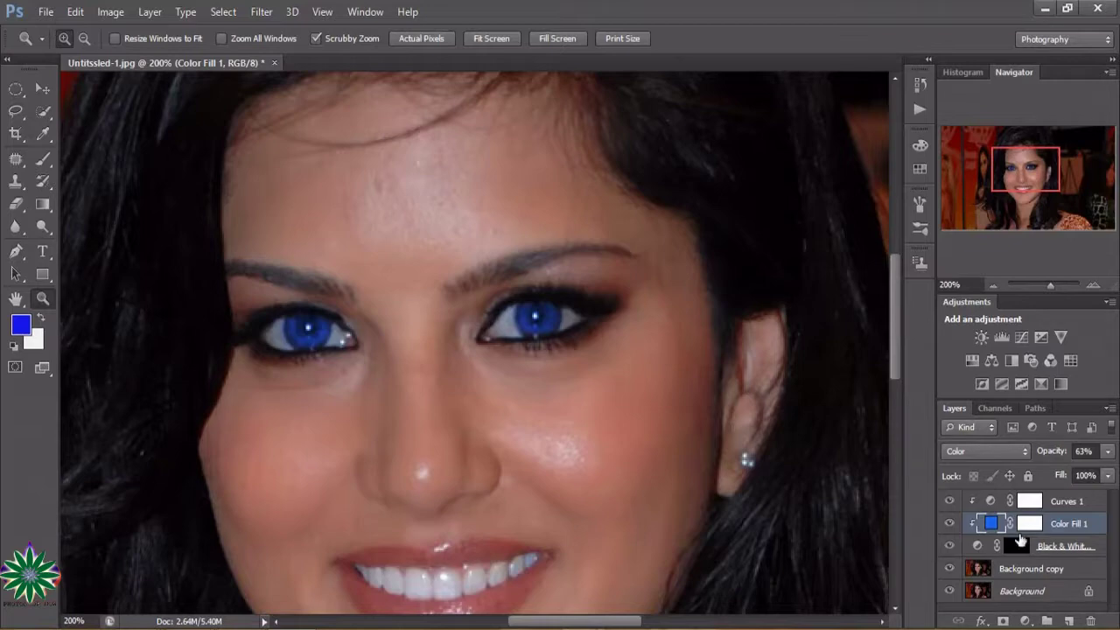
click(84, 39)
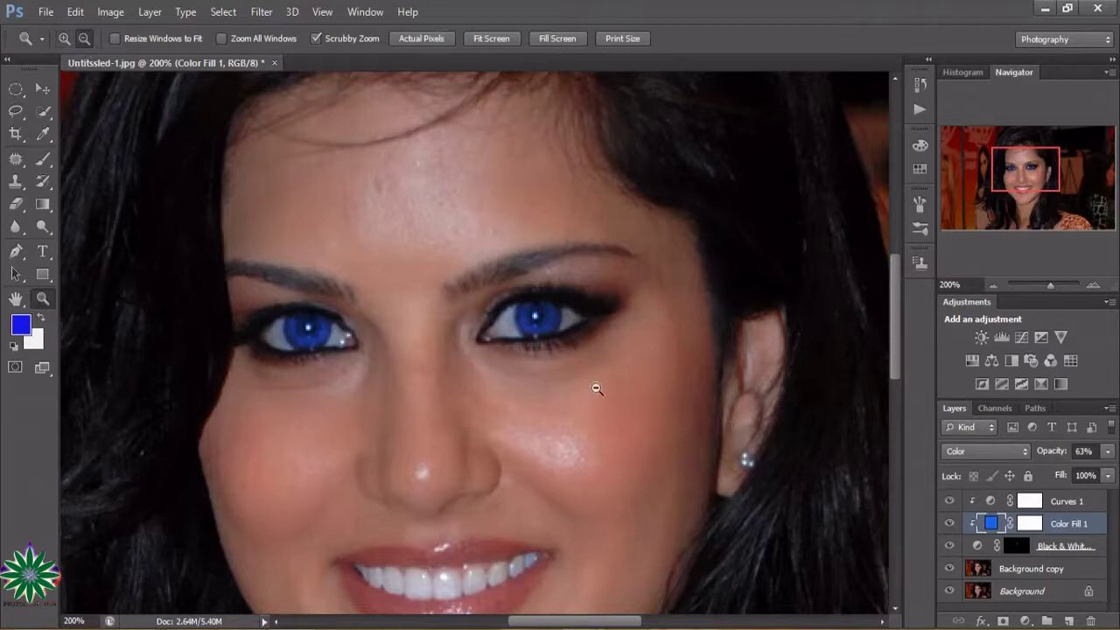
click(596, 389)
click(596, 388)
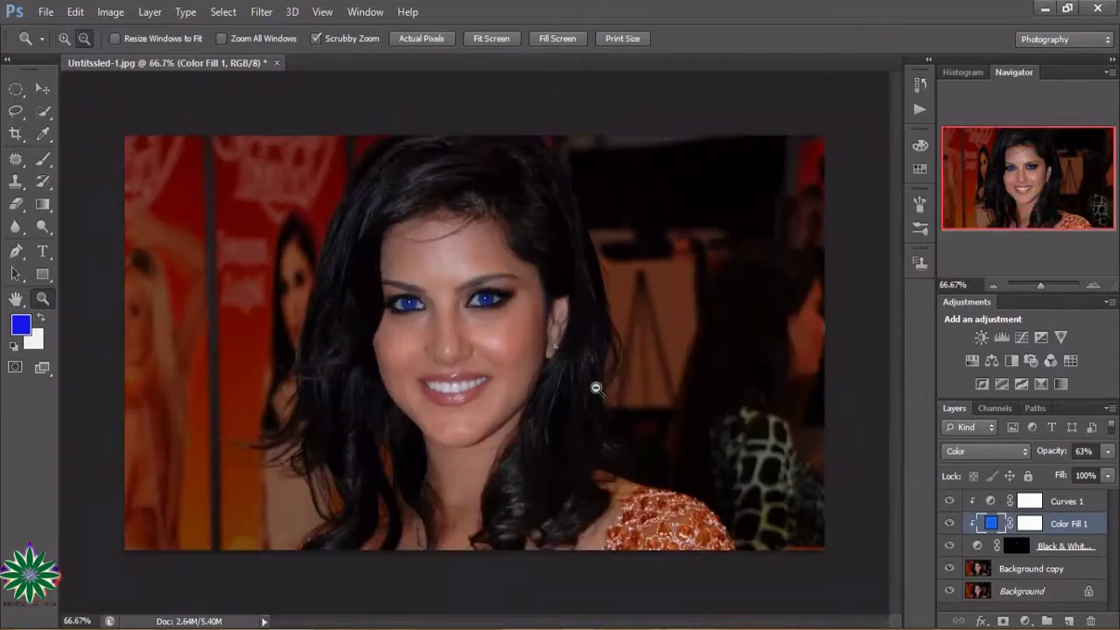
click(64, 39)
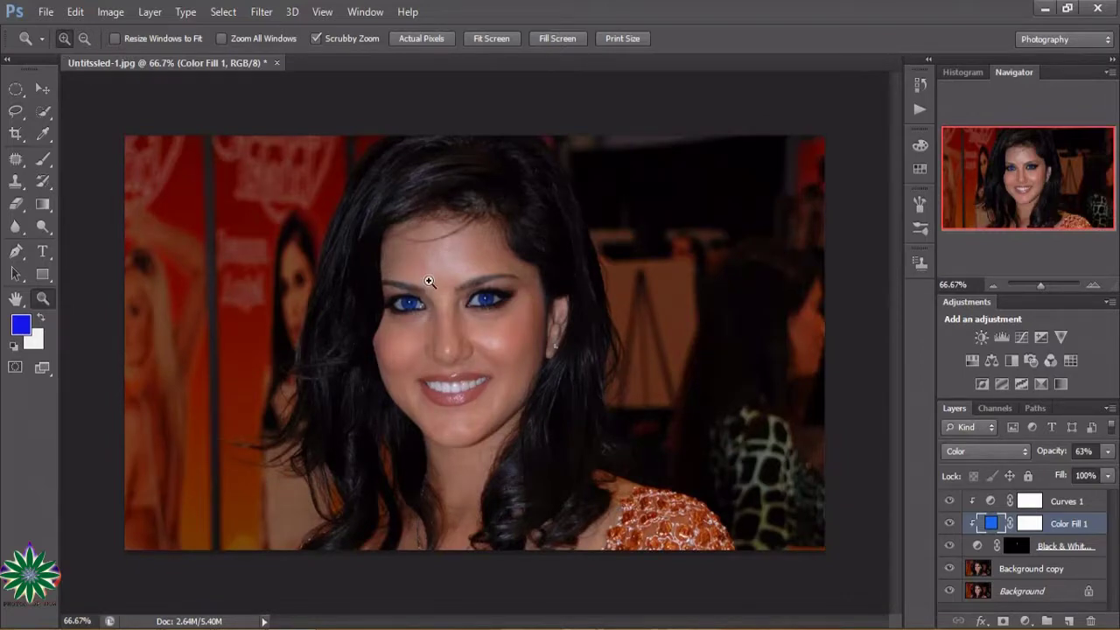
click(429, 281)
click(429, 281)
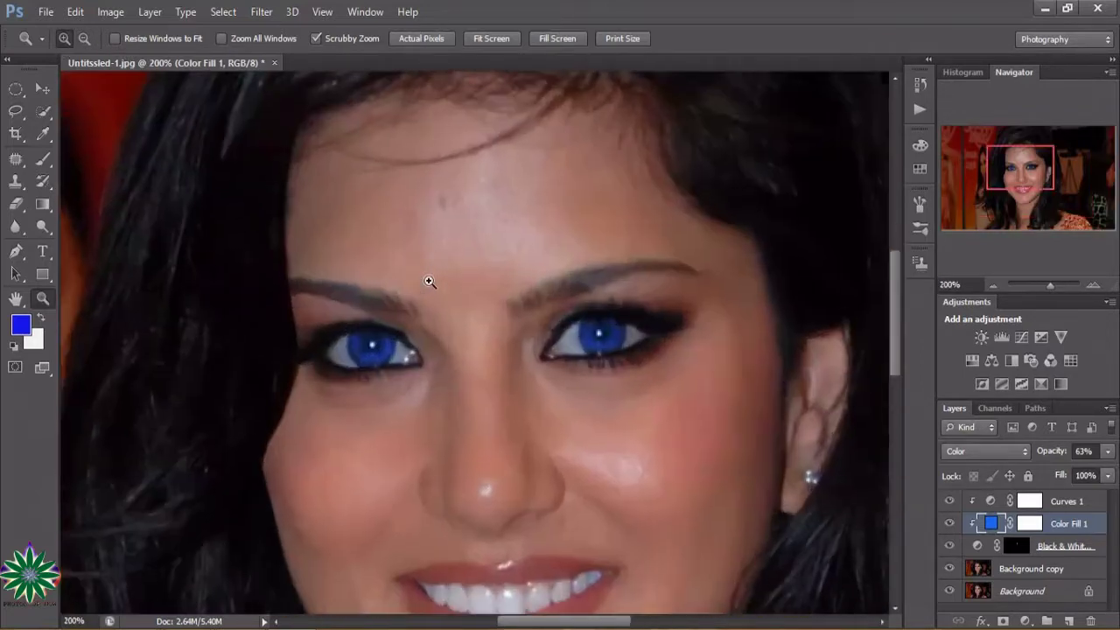
click(84, 39)
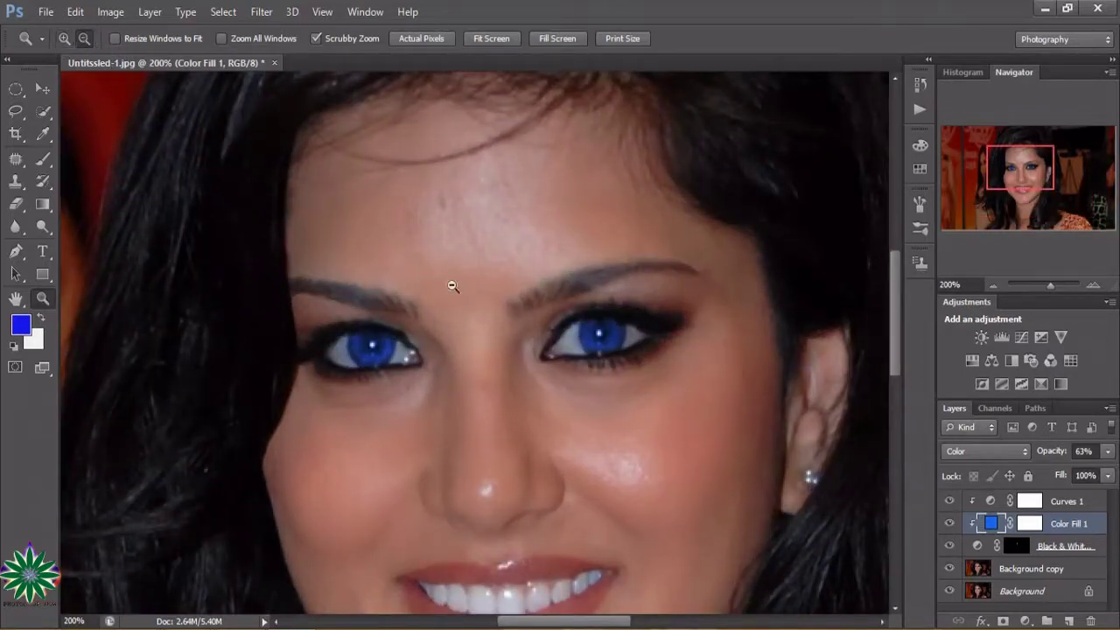
click(450, 289)
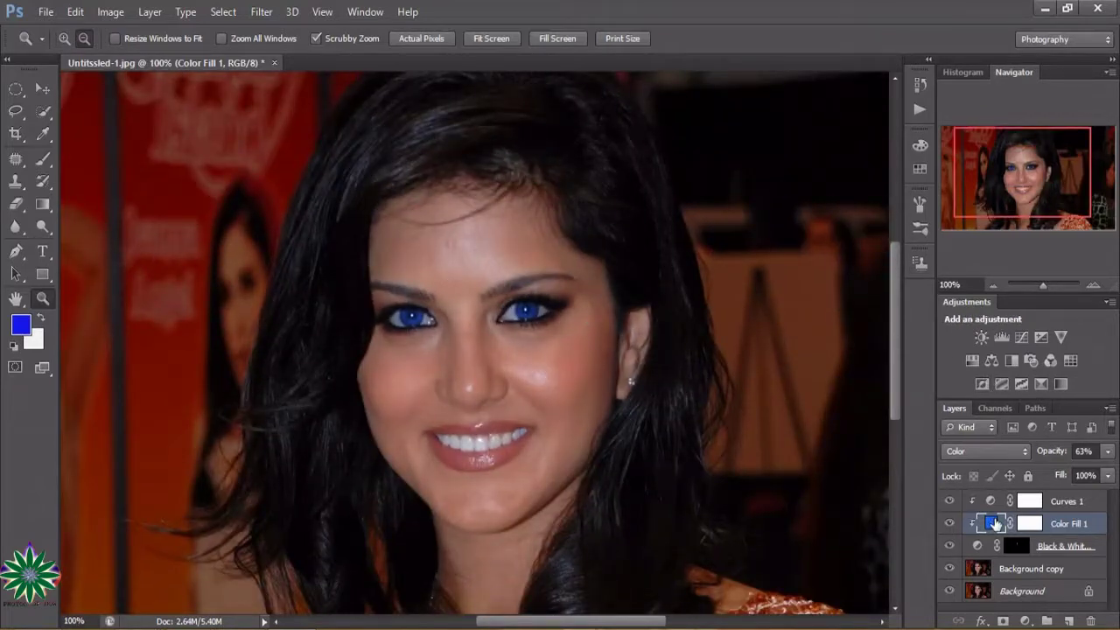
- Change the Color Fill 1 colour to bright green (#34ed41)
double_click(995, 522)
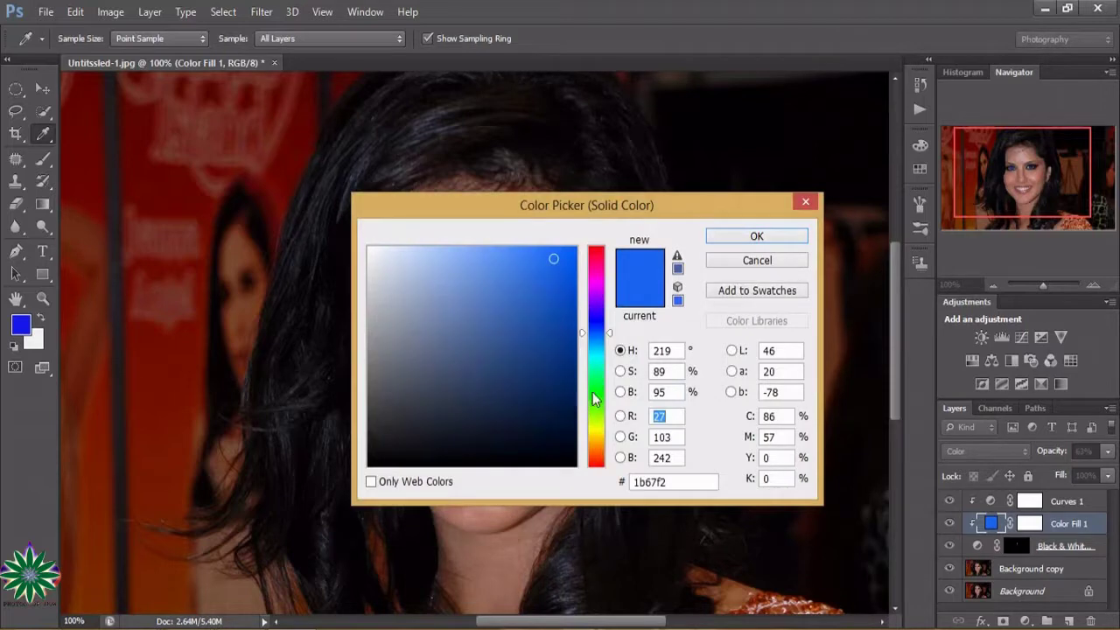
click(595, 392)
click(524, 259)
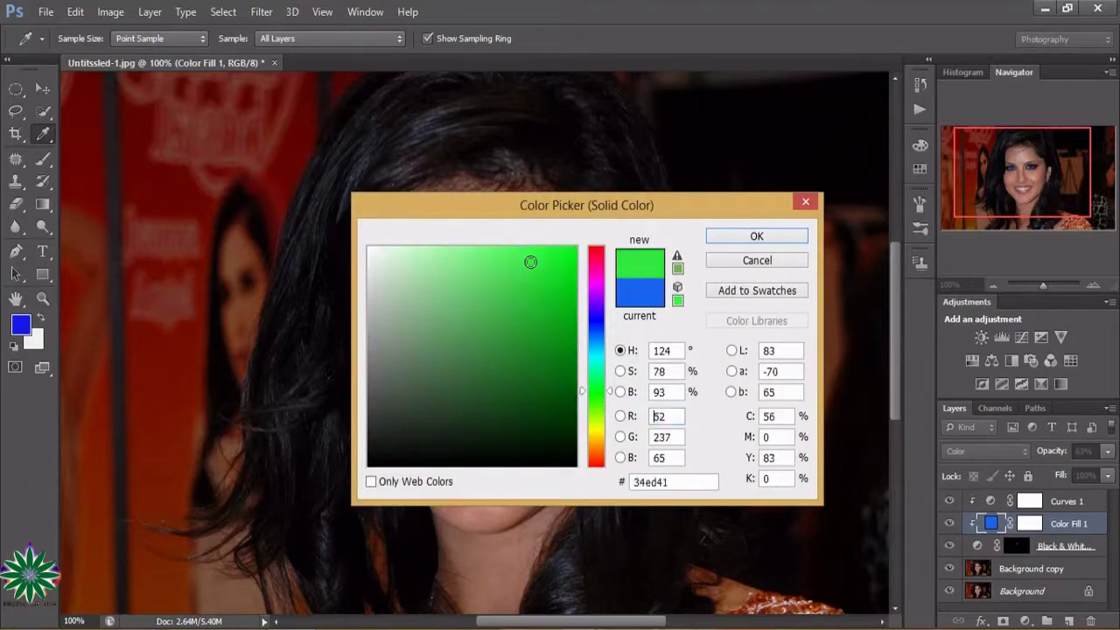
click(724, 237)
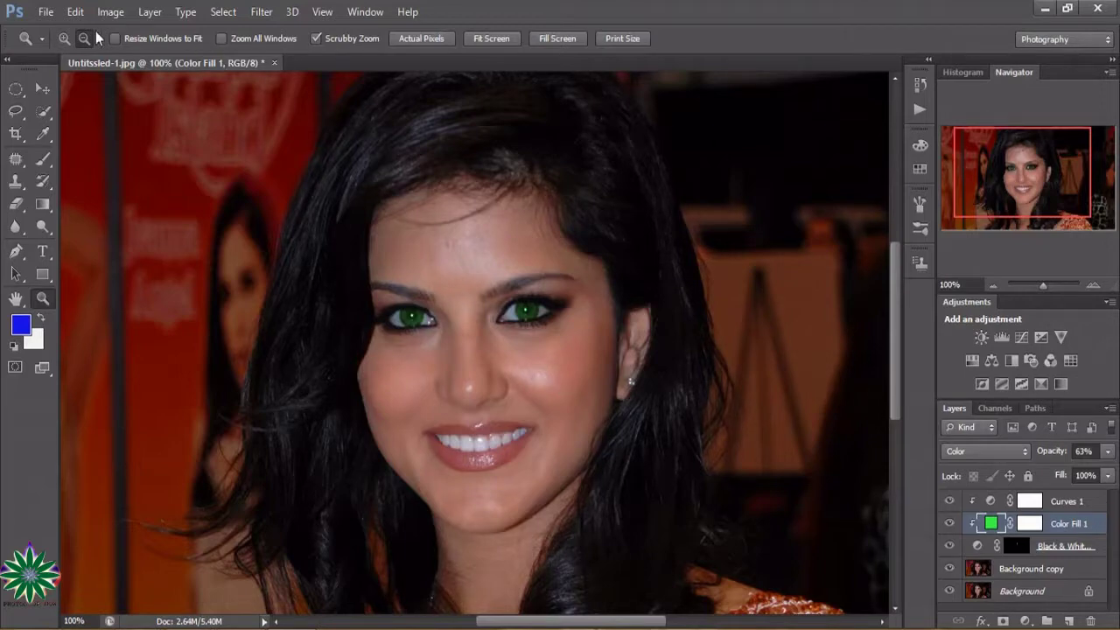
- Zoom in on the face to check the green eyes, then back out to 100%
click(64, 38)
click(461, 373)
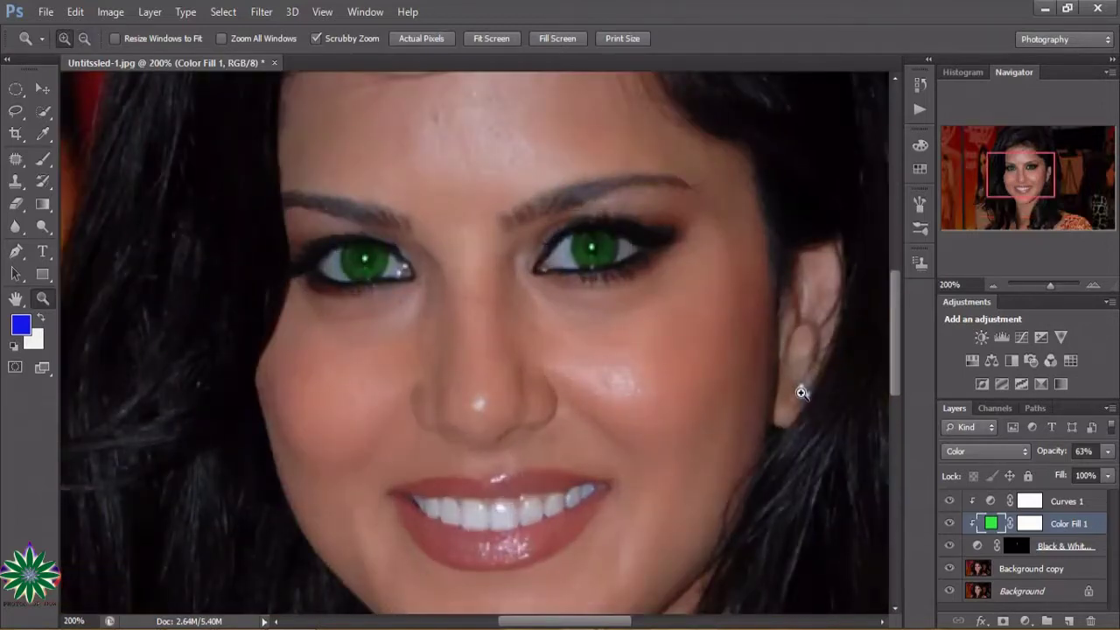
click(84, 39)
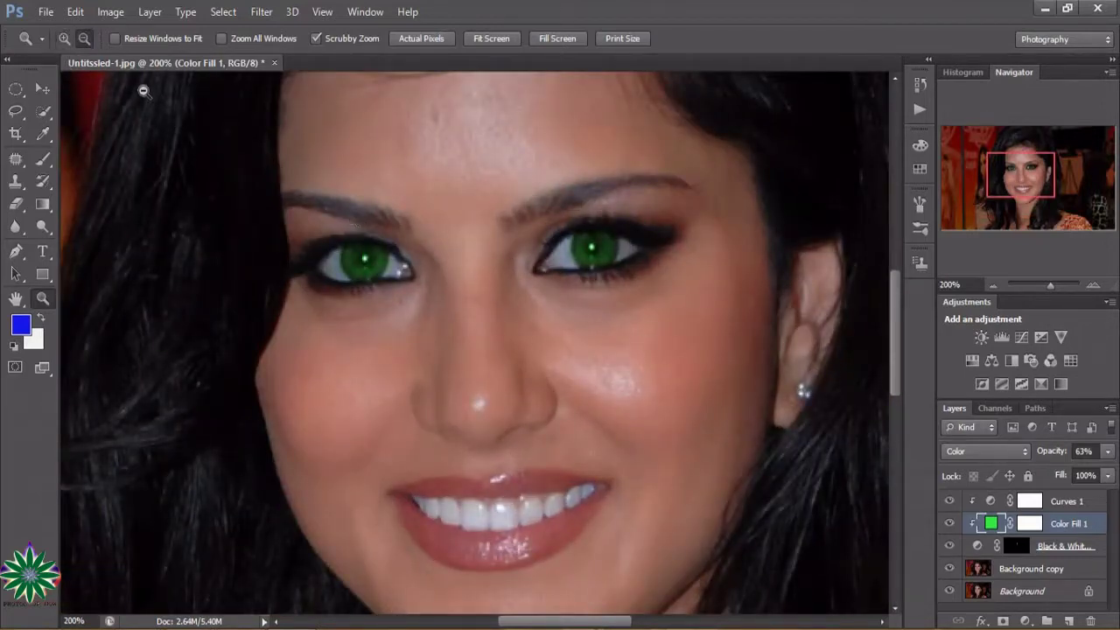
click(390, 203)
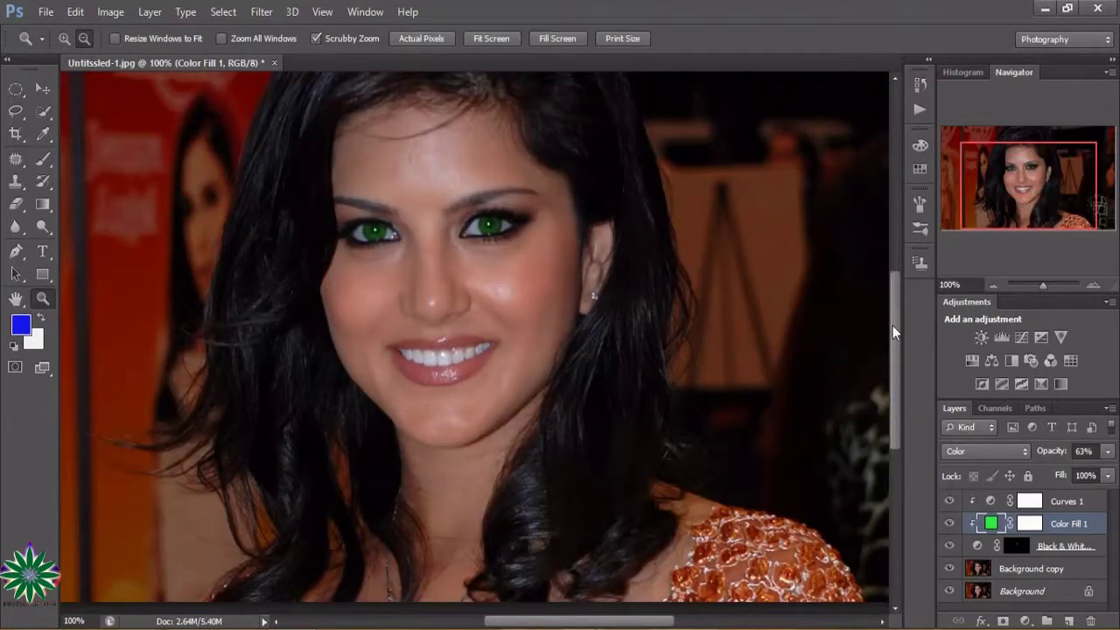
drag(892, 325, 893, 290)
drag(619, 623, 608, 623)
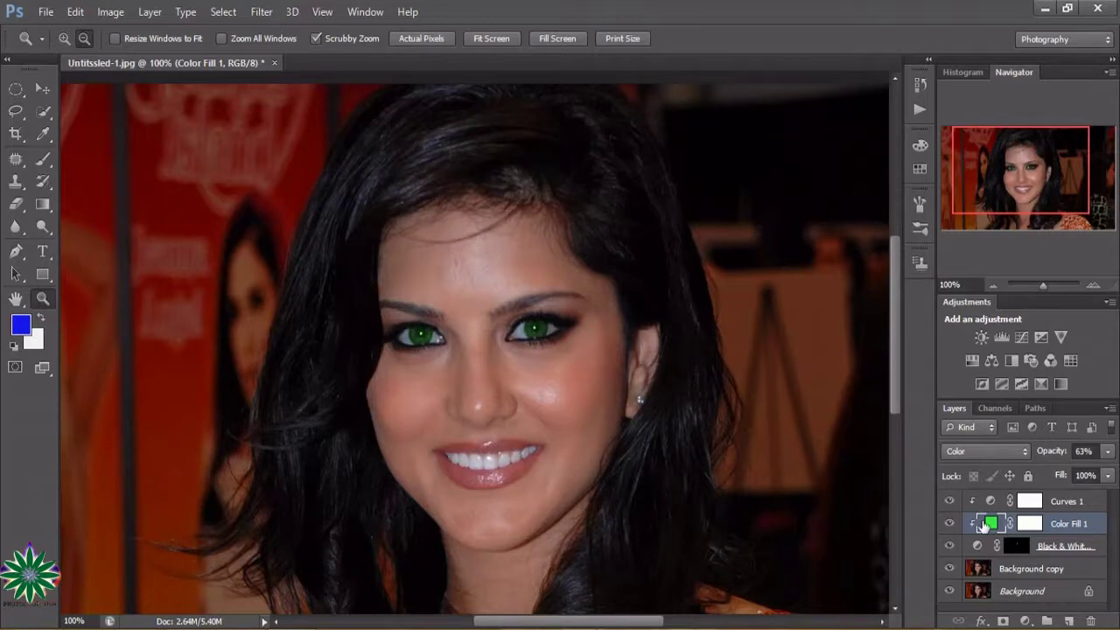
- Try a magenta (#ea28e3) fill colour on the irises
double_click(991, 523)
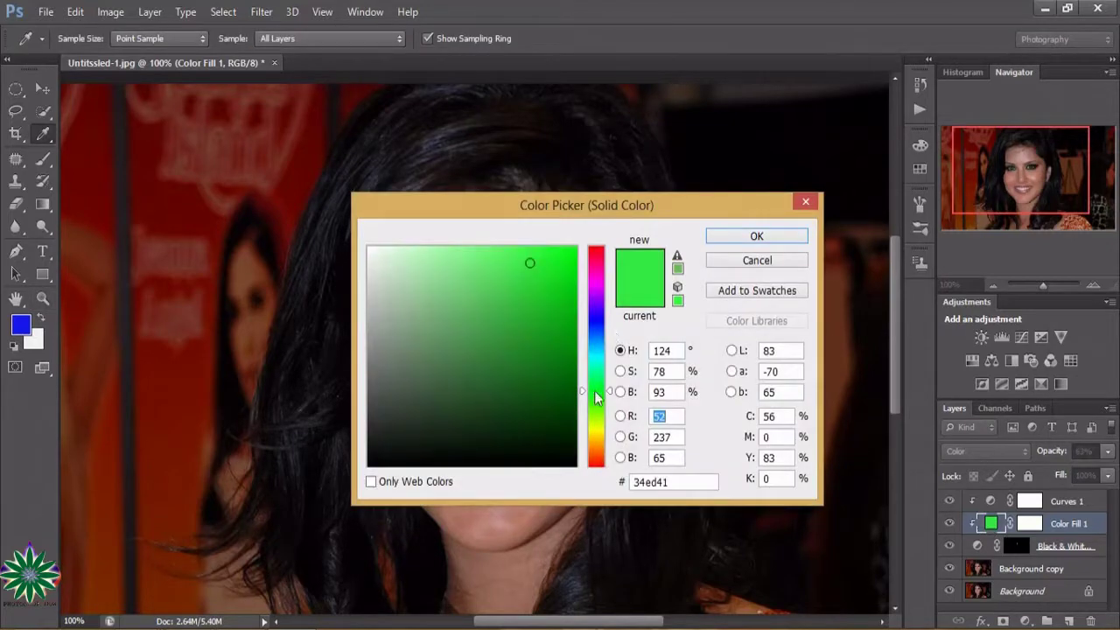
click(593, 287)
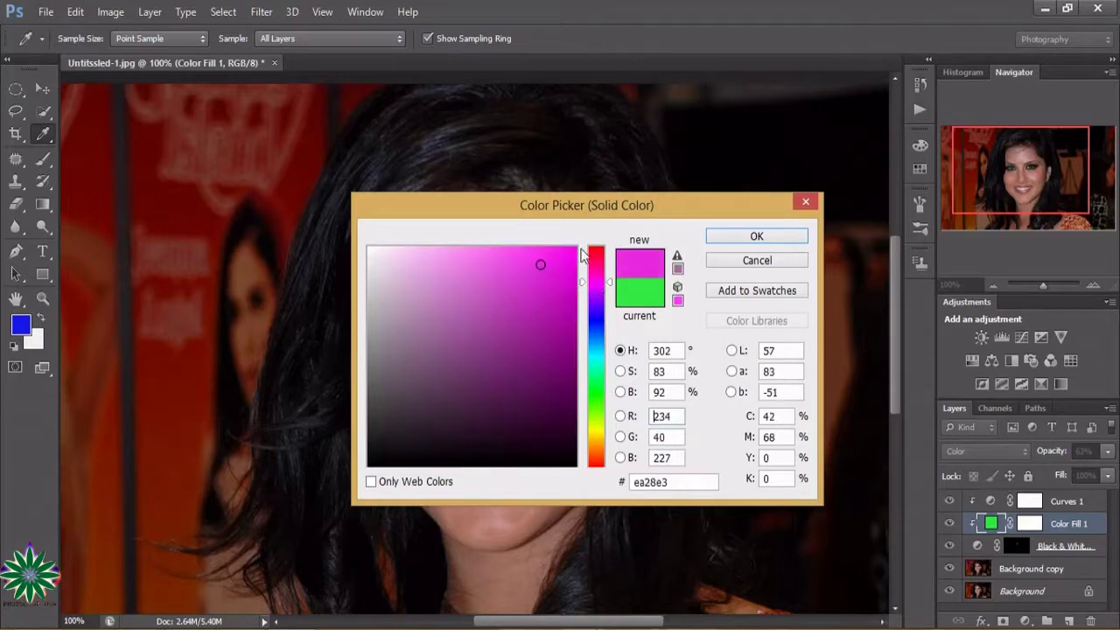
click(740, 235)
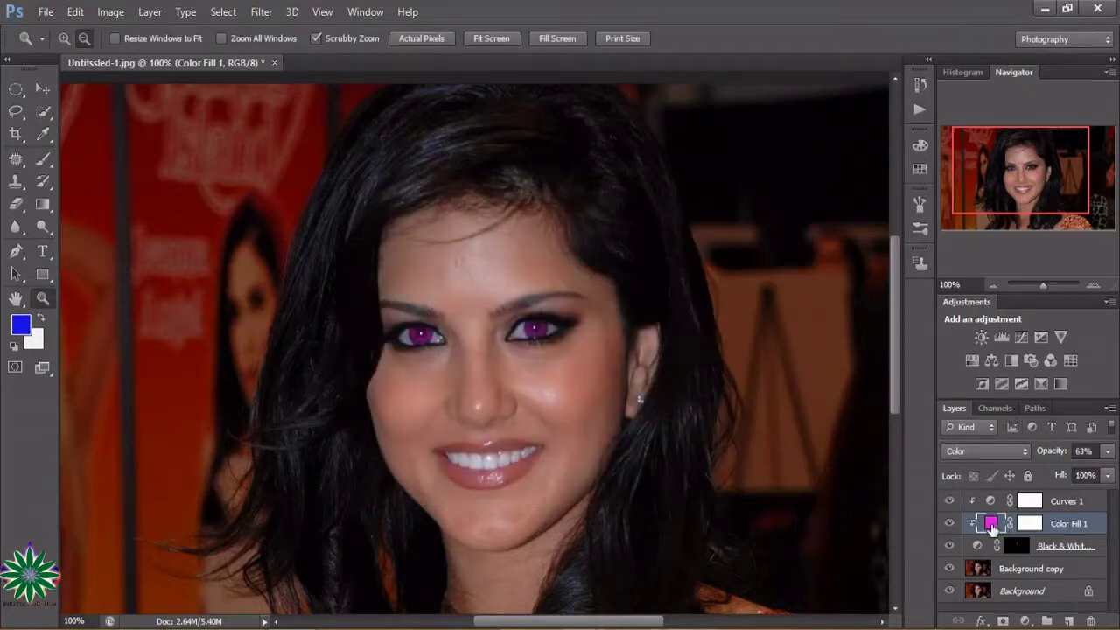
- Replace the magenta with teal green (#28ea9a) in Color Fill 1
double_click(992, 525)
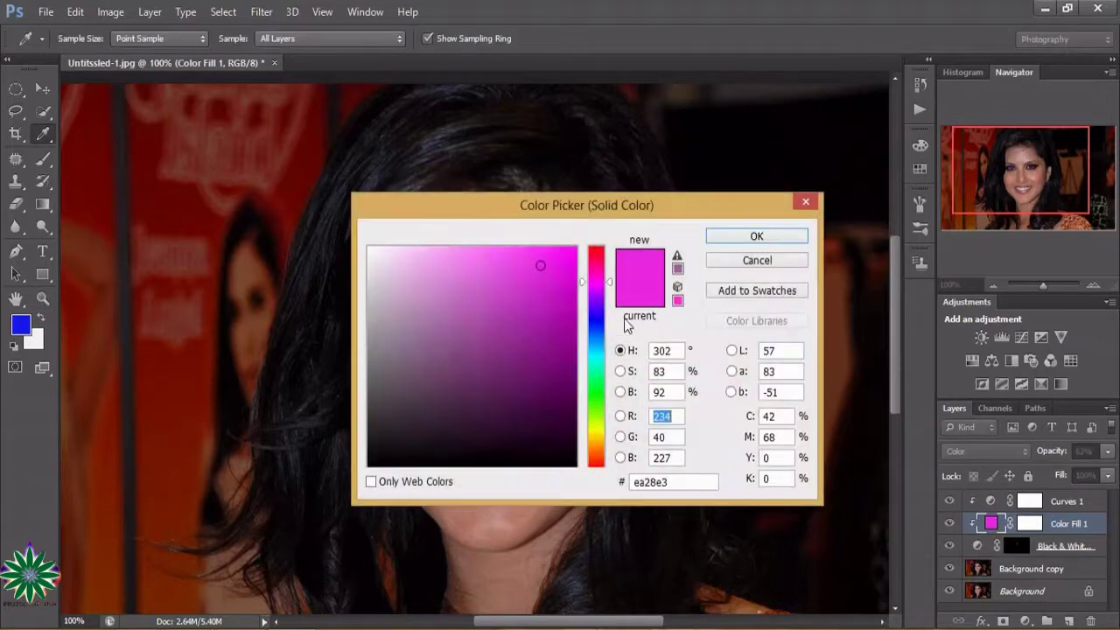
click(595, 376)
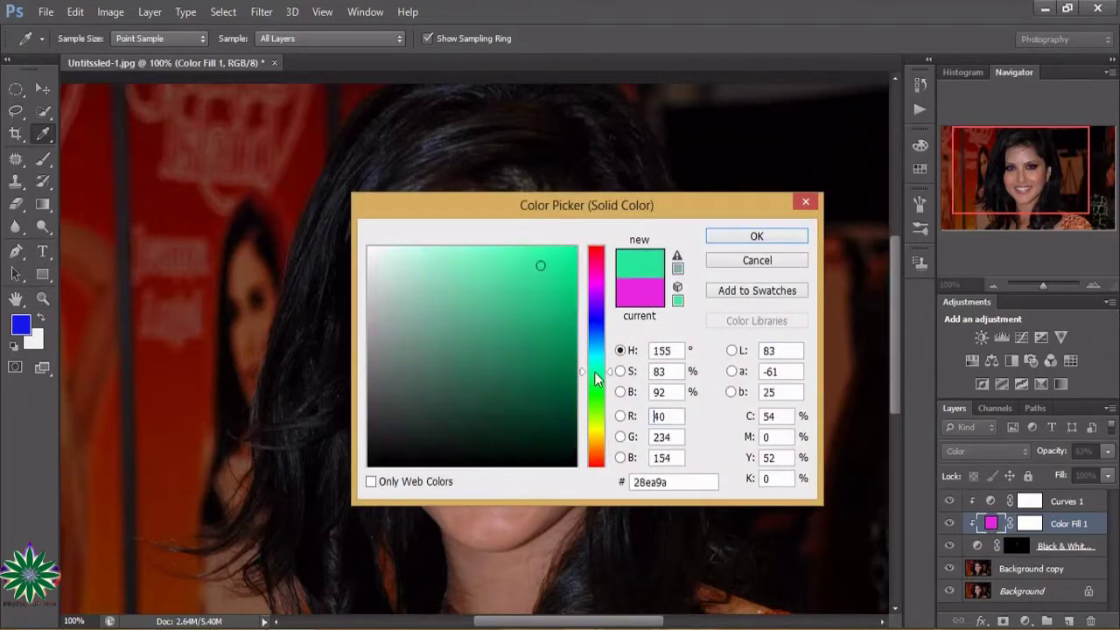
click(731, 235)
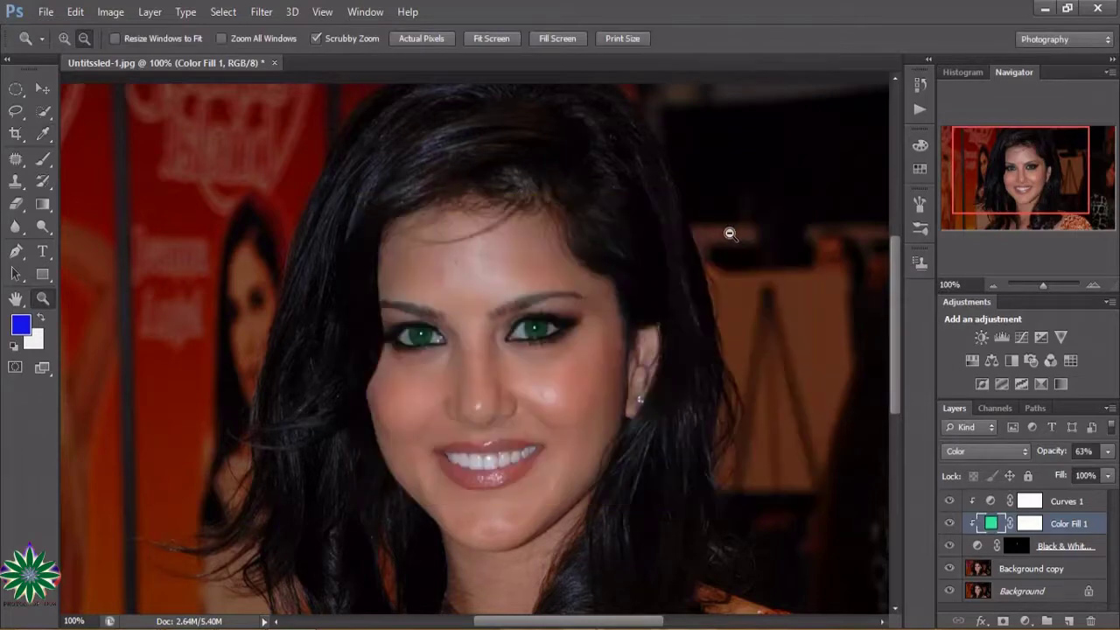